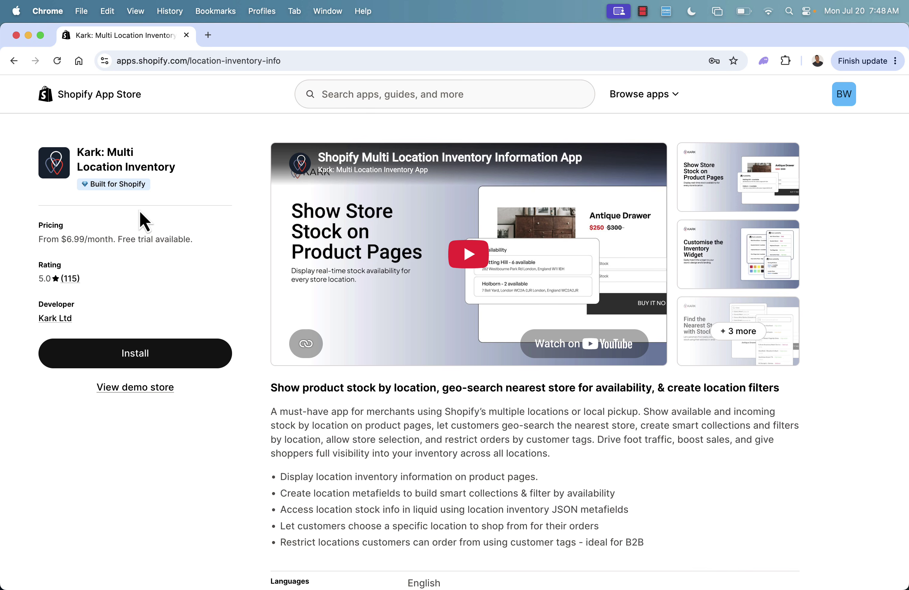
- Look through all the feature images in the Kark: Multi Location Inventory listing's gallery, then return to the listing
mouse_move(121, 187)
left_click(569, 269)
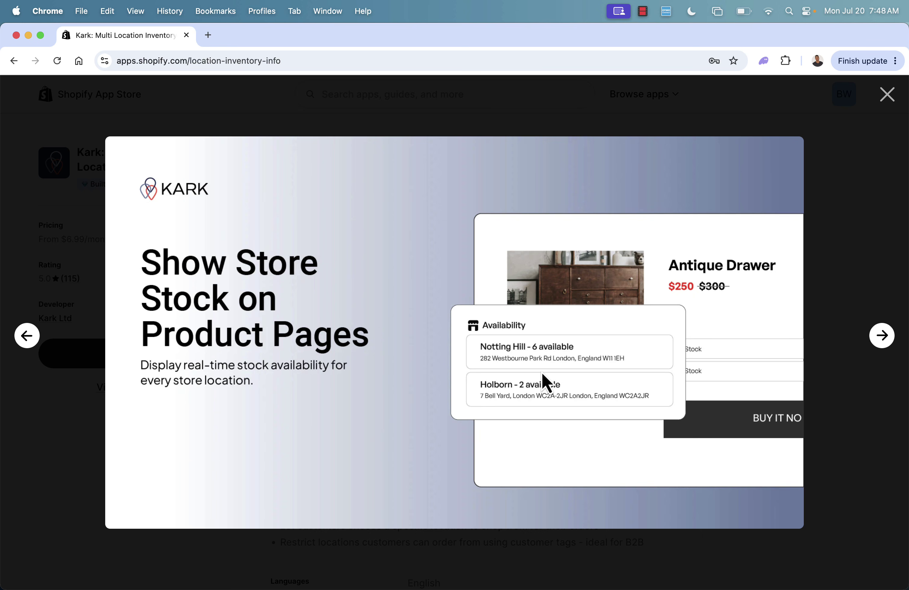
left_click(882, 337)
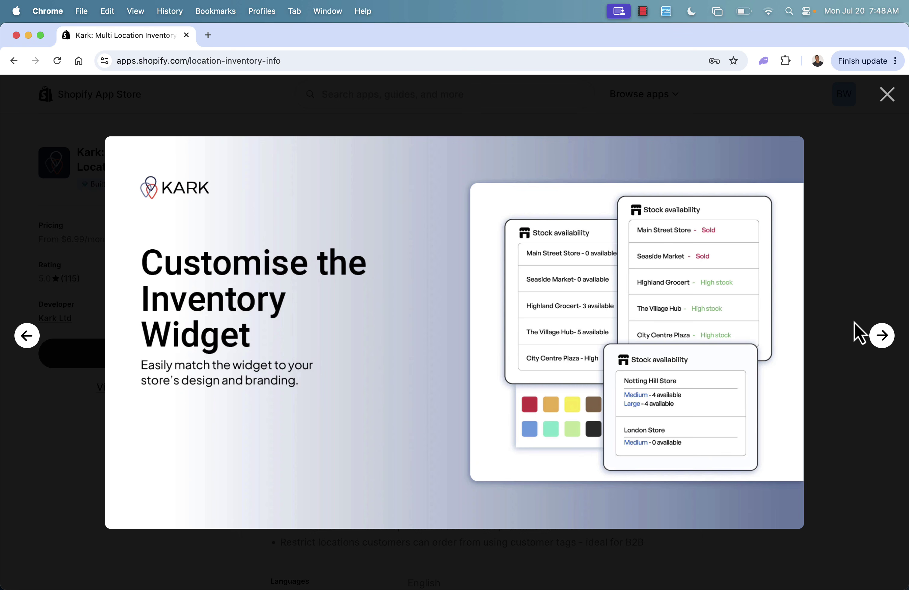
left_click(882, 337)
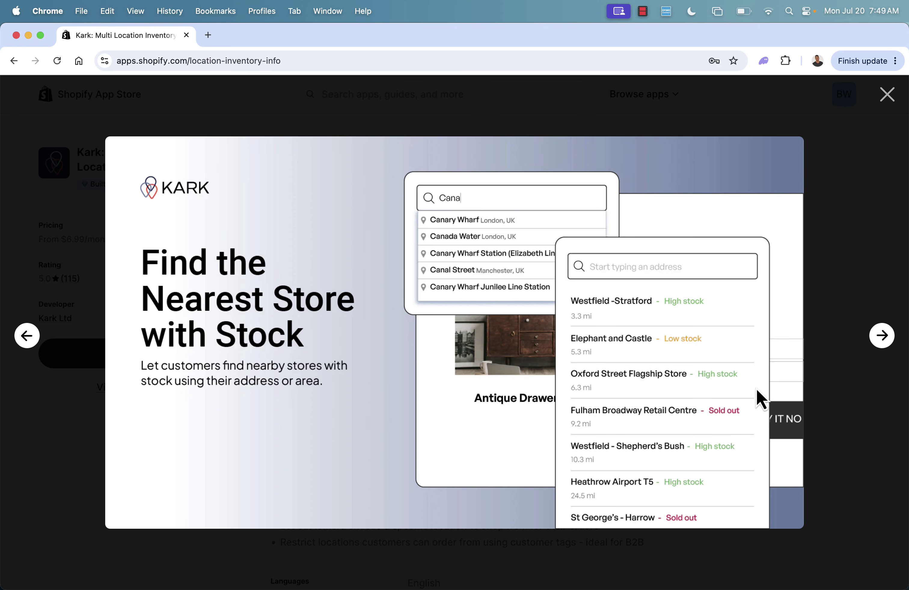
left_click(881, 336)
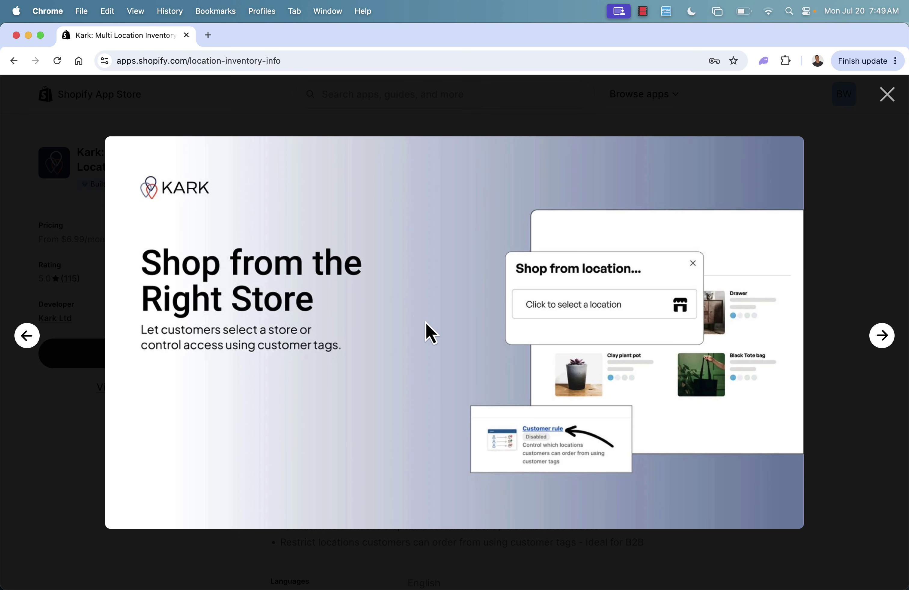
left_click(882, 337)
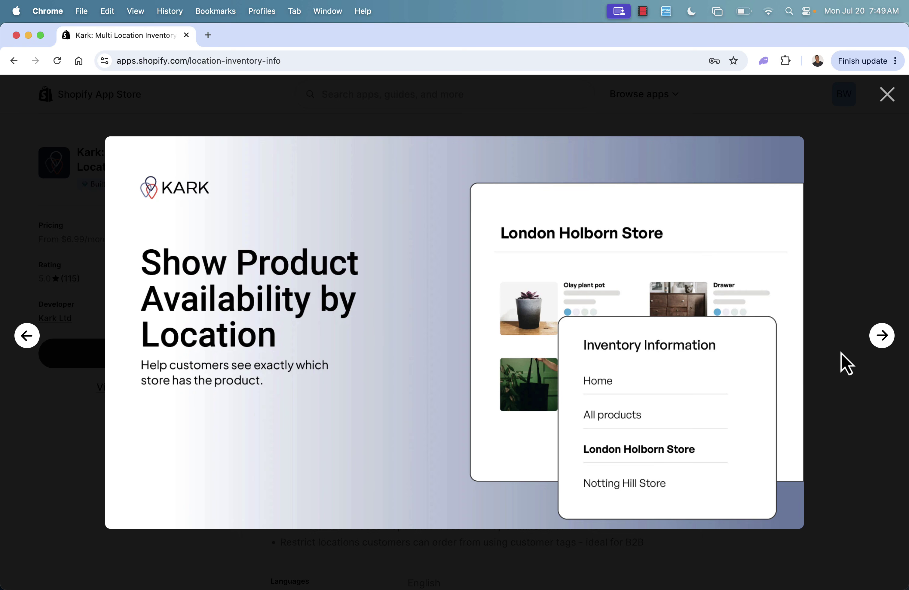
left_click(882, 341)
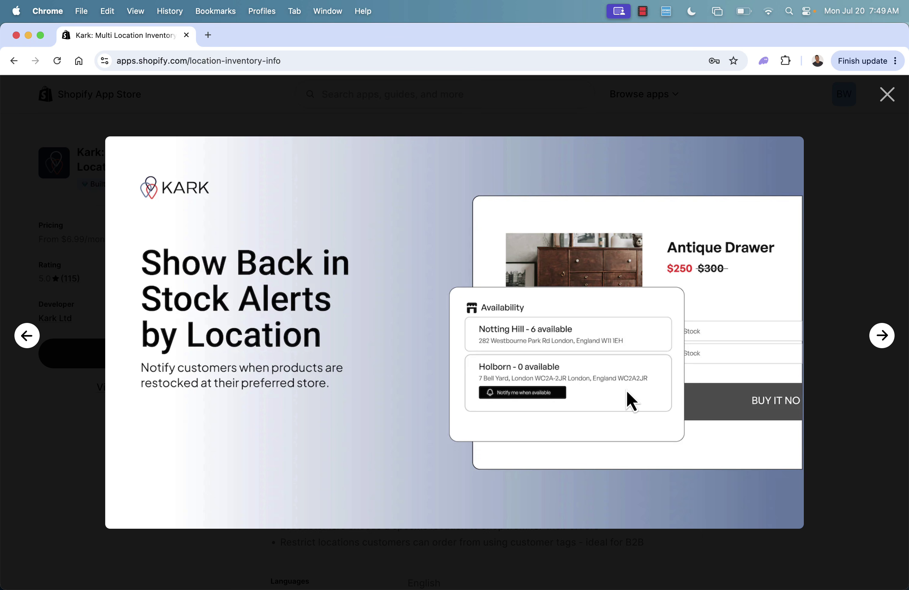
left_click(879, 339)
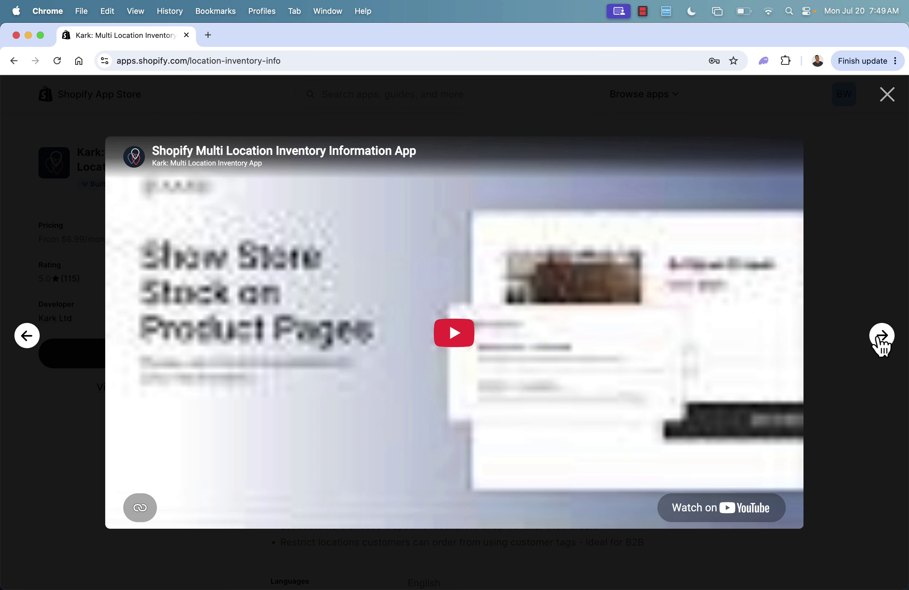
left_click(885, 98)
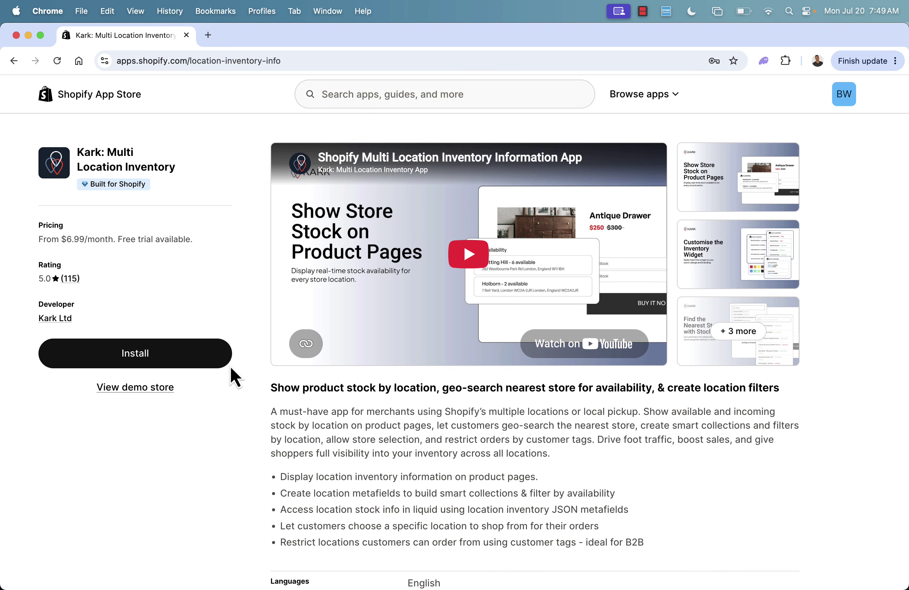
- Install the Kark: Multi Location Inventory app on the Shopify store and approve its requested data access
left_click(145, 362)
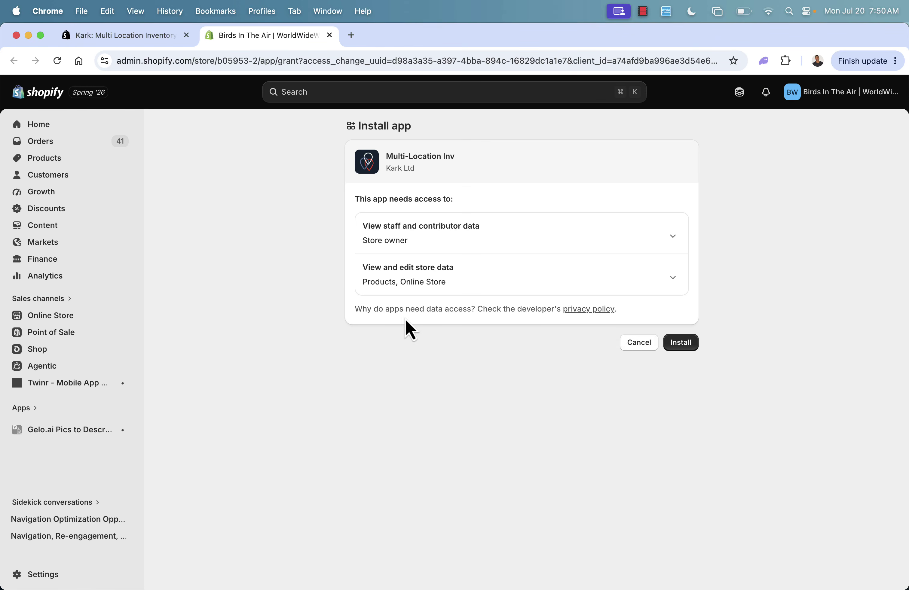
left_click(684, 344)
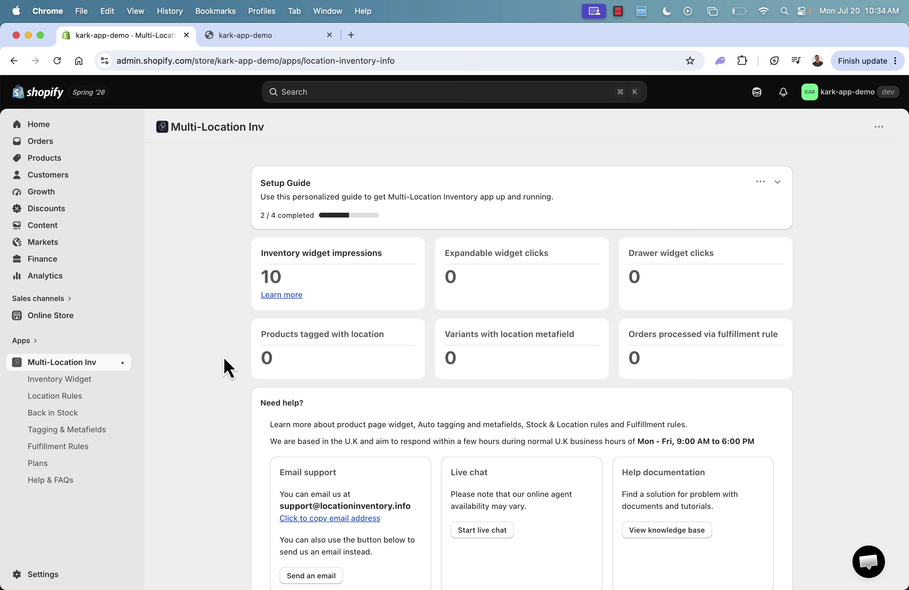
- Review the Multi-Location Inv dashboard and the tasks in its Setup Guide, then collapse the guide again
scroll(231, 337, "down", 1)
scroll(232, 337, "up", 1)
left_click(777, 183)
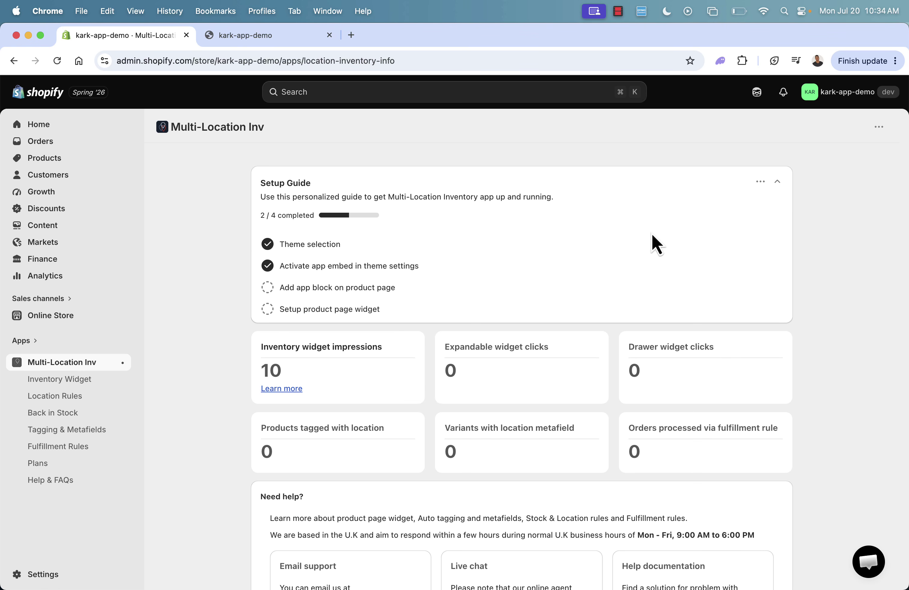
left_click(779, 183)
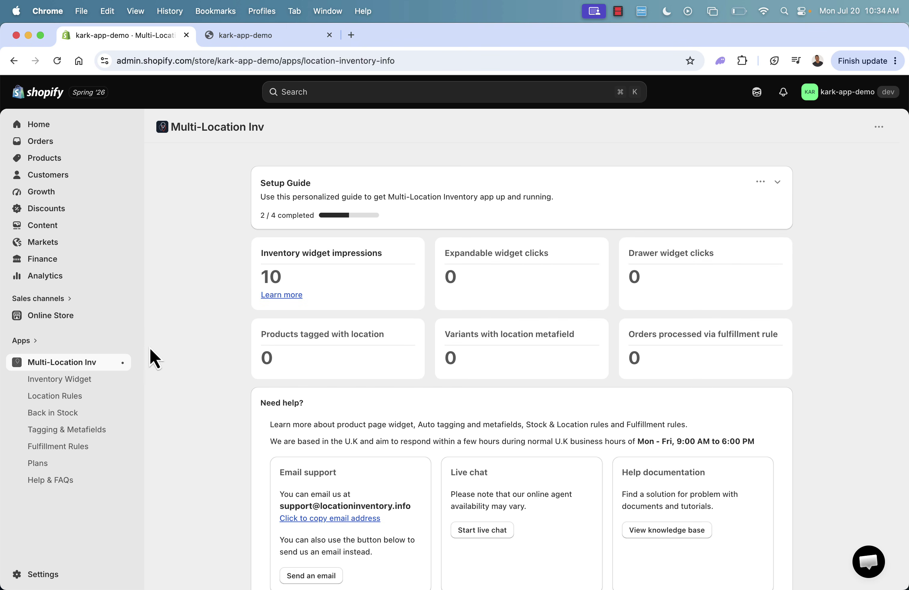
- Examine the product page widget's Inventory info options, including style, templates, online availability, sold-out display and bundles, then return to the widget overview
left_click(77, 381)
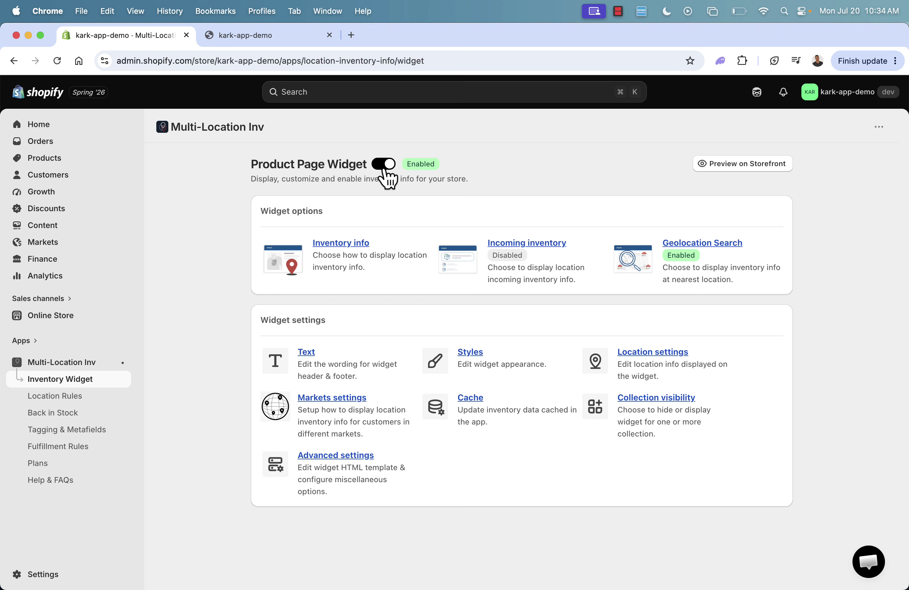
left_click(322, 245)
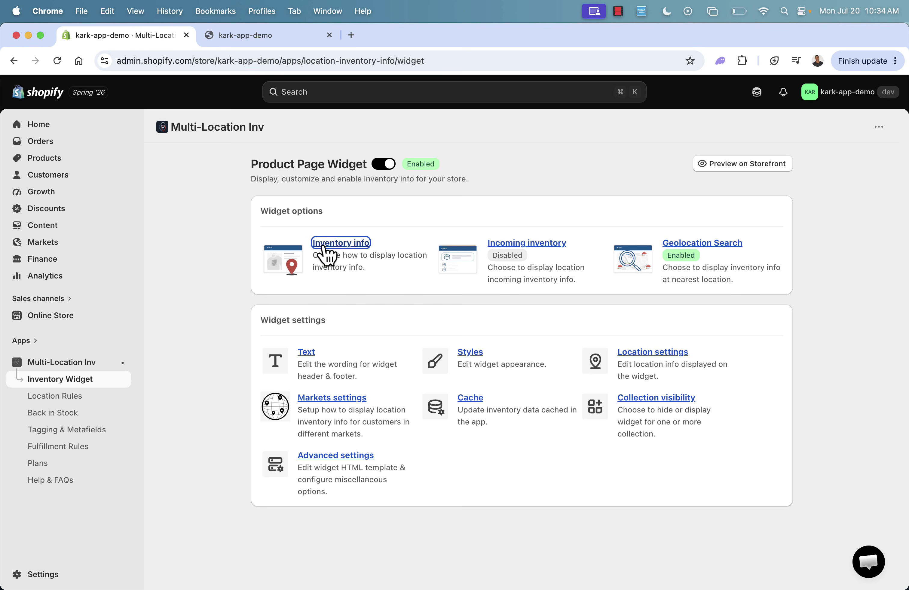
scroll(323, 248, "down", 2)
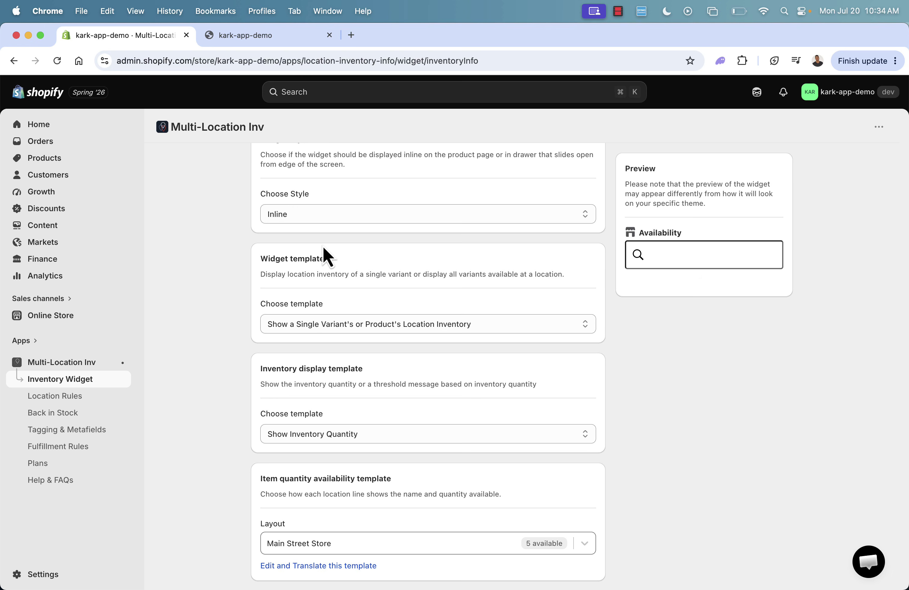
scroll(323, 247, "down", 3)
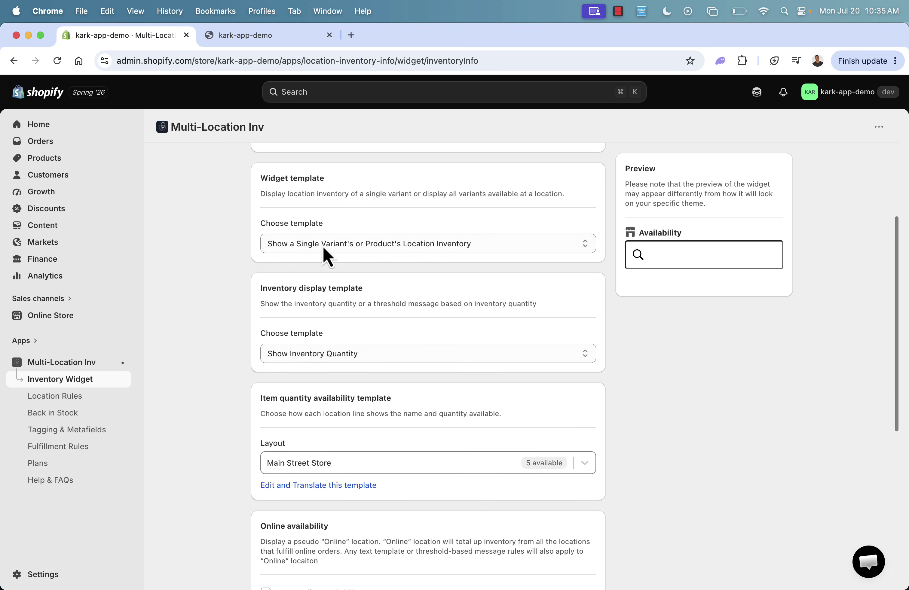
scroll(323, 246, "down", 3)
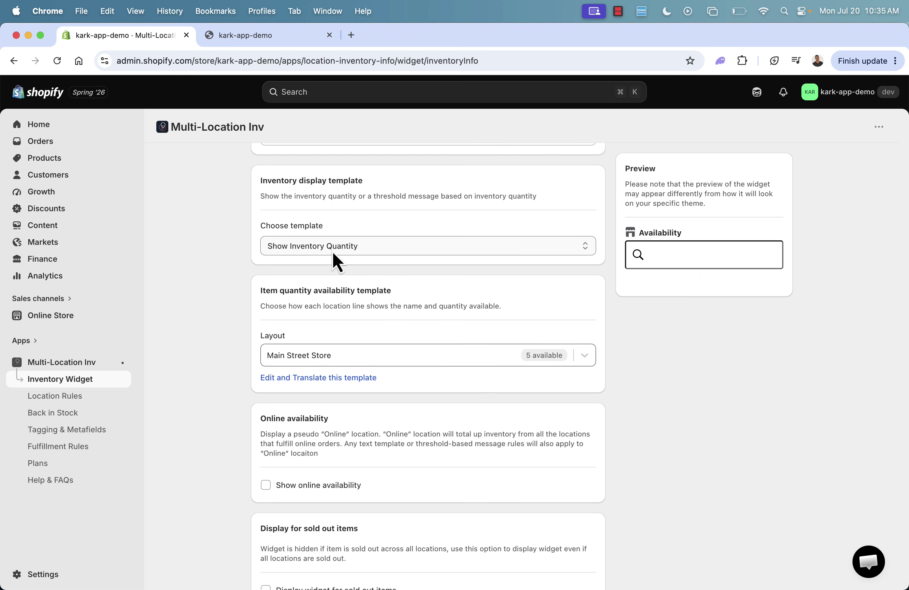
scroll(332, 252, "down", 2)
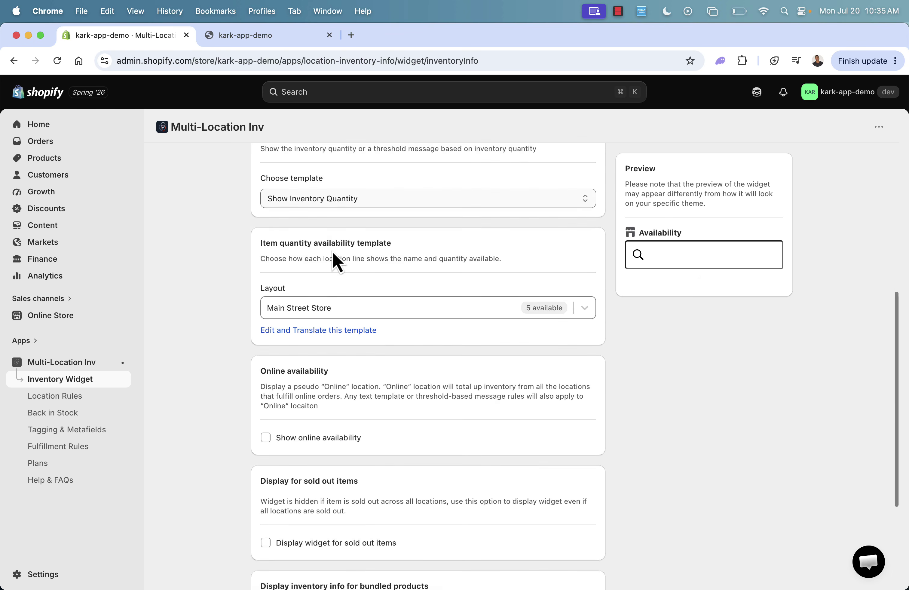
left_click(320, 312)
left_click(228, 310)
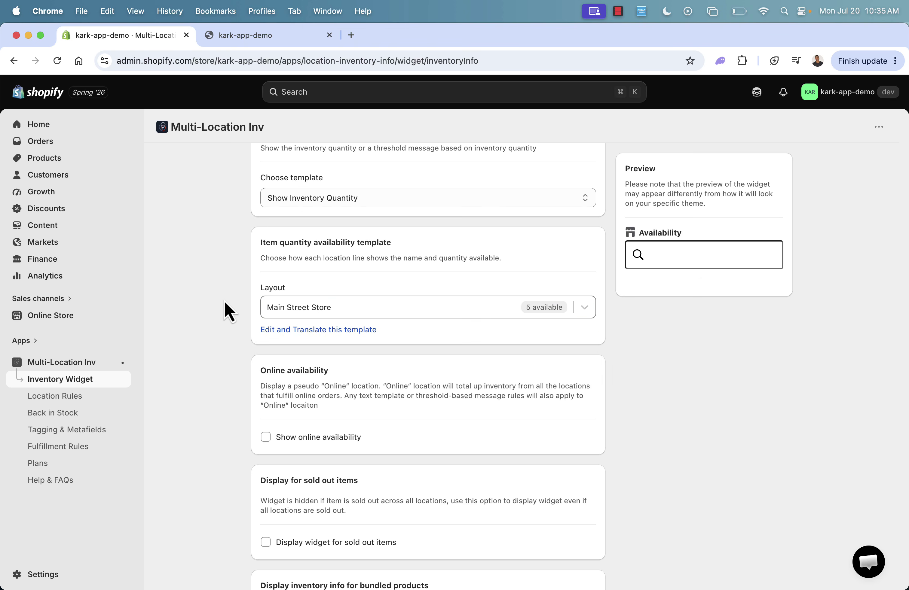
scroll(233, 331, "down", 2)
scroll(233, 331, "down", 1)
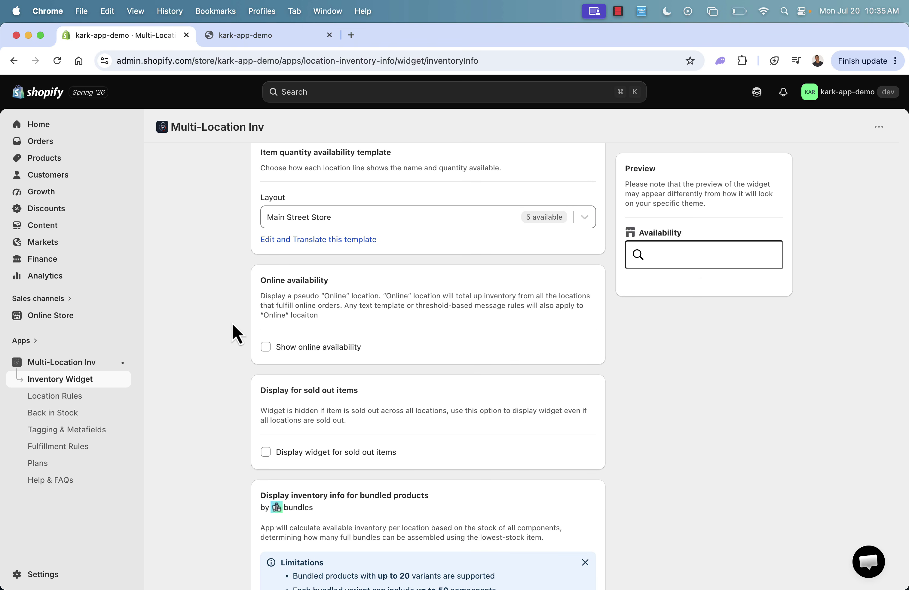
scroll(233, 331, "down", 3)
scroll(233, 331, "up", 15)
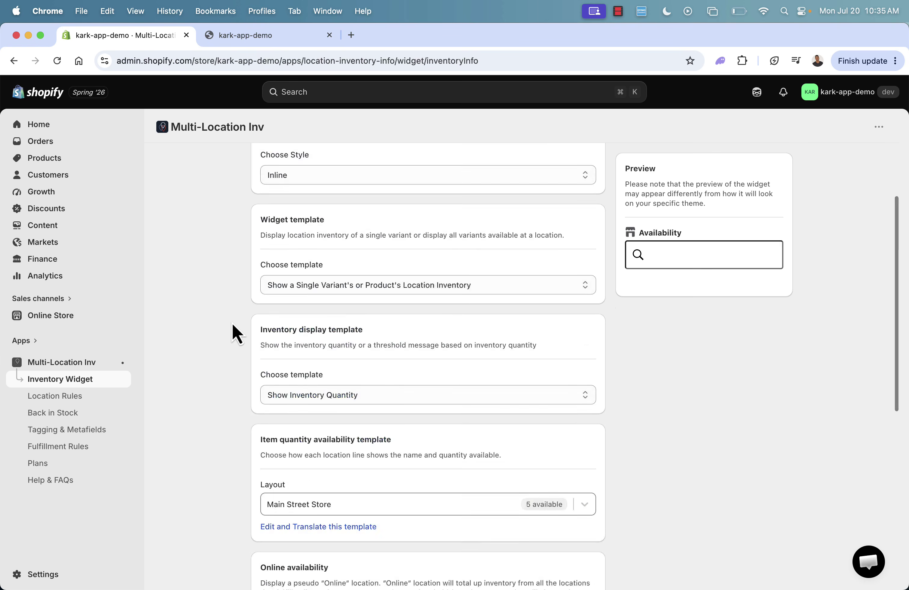
left_click(256, 175)
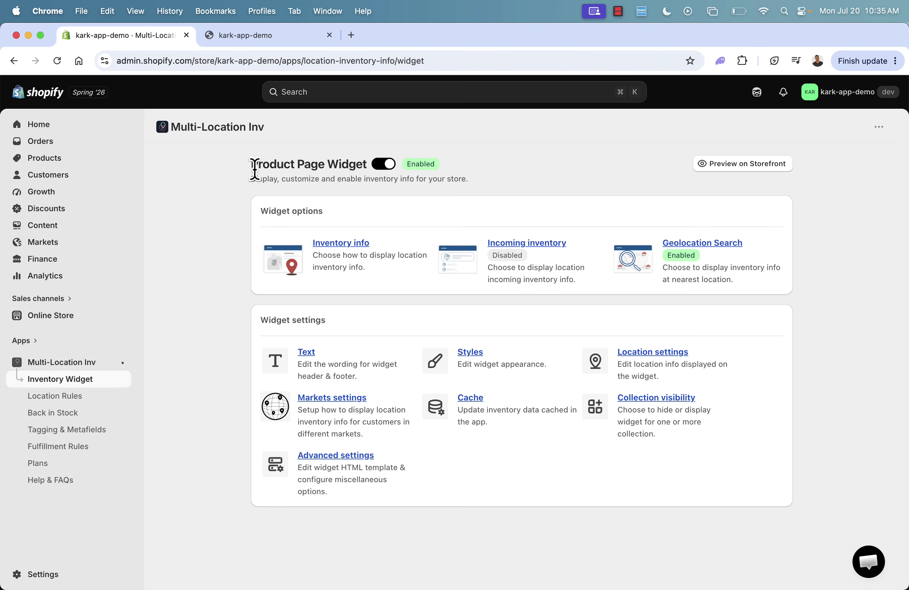
- Review the widget's header and footer Text settings and its Styles options down to the custom CSS, then return to the overview
left_click(313, 356)
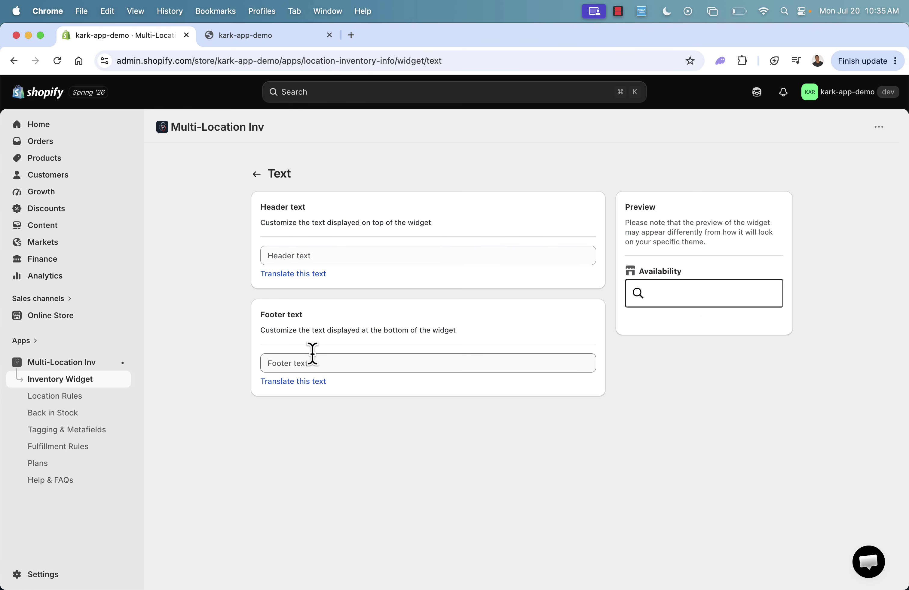
left_click(257, 177)
left_click(471, 356)
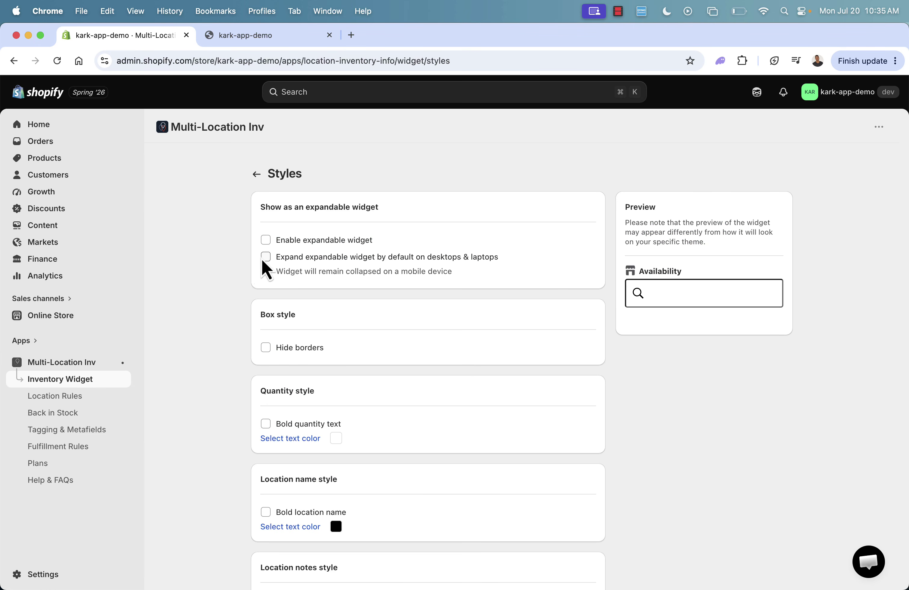
scroll(265, 270, "down", 3)
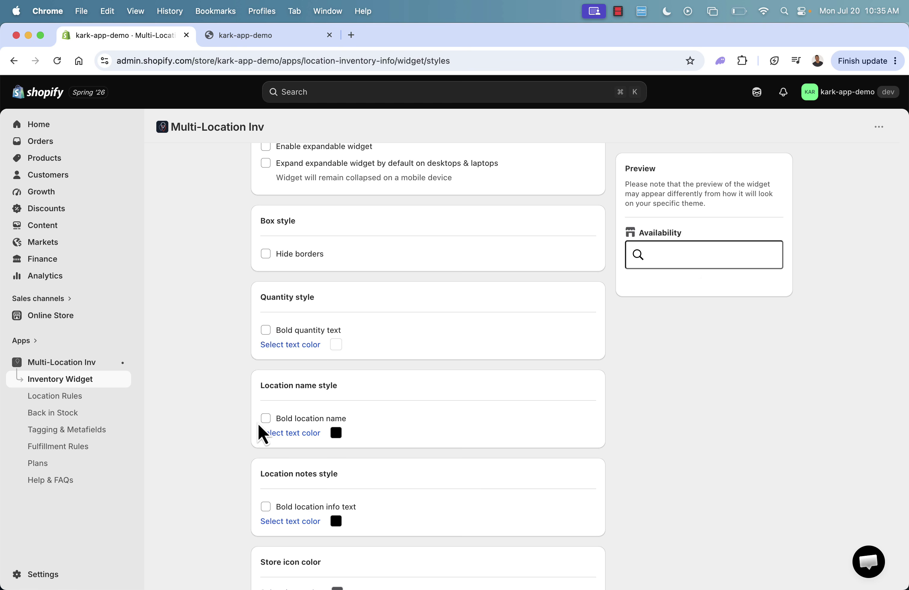
scroll(261, 433, "down", 9)
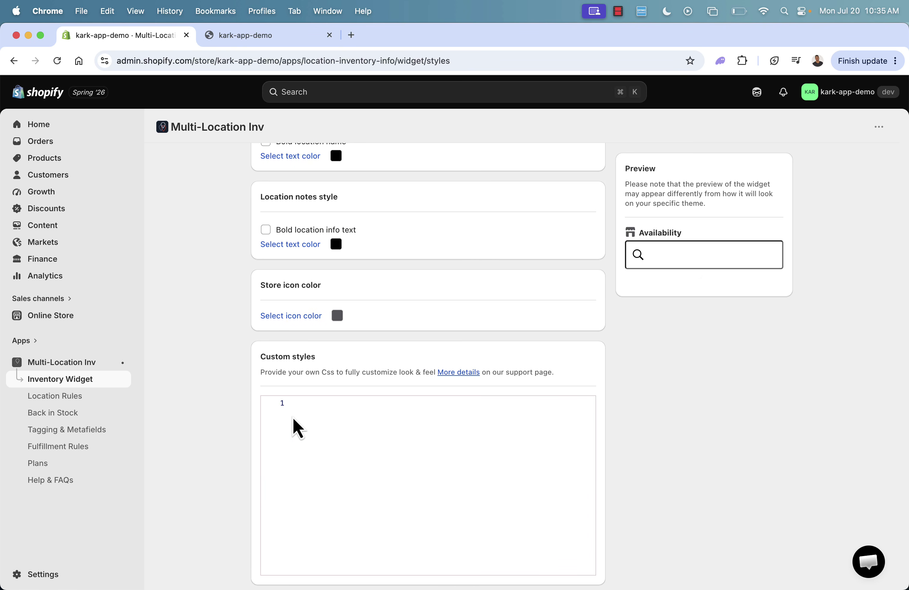
scroll(259, 357, "up", 12)
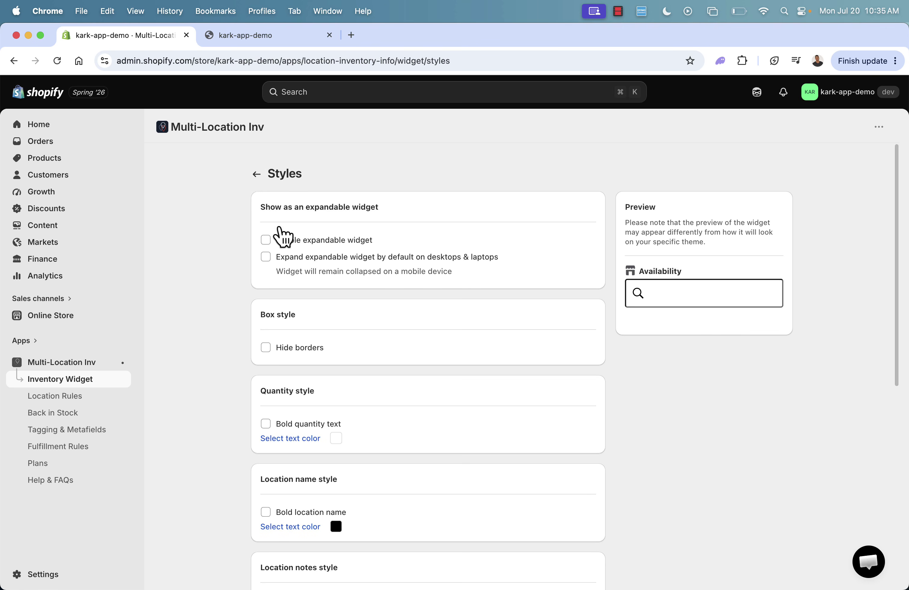
left_click(256, 175)
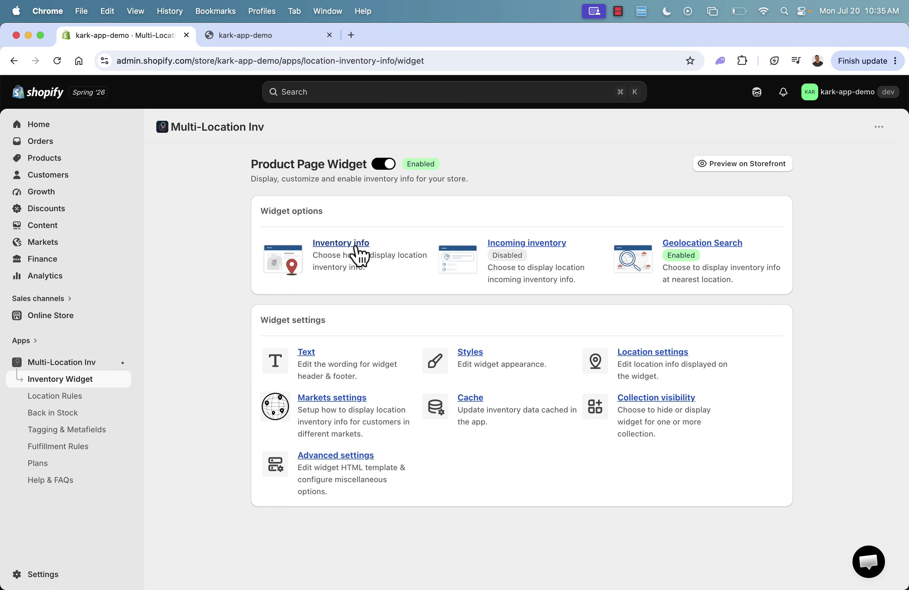
- Switch to the kark-app-demo storefront and examine the Black Leather Bag's availability and addresses for each location
left_click(297, 43)
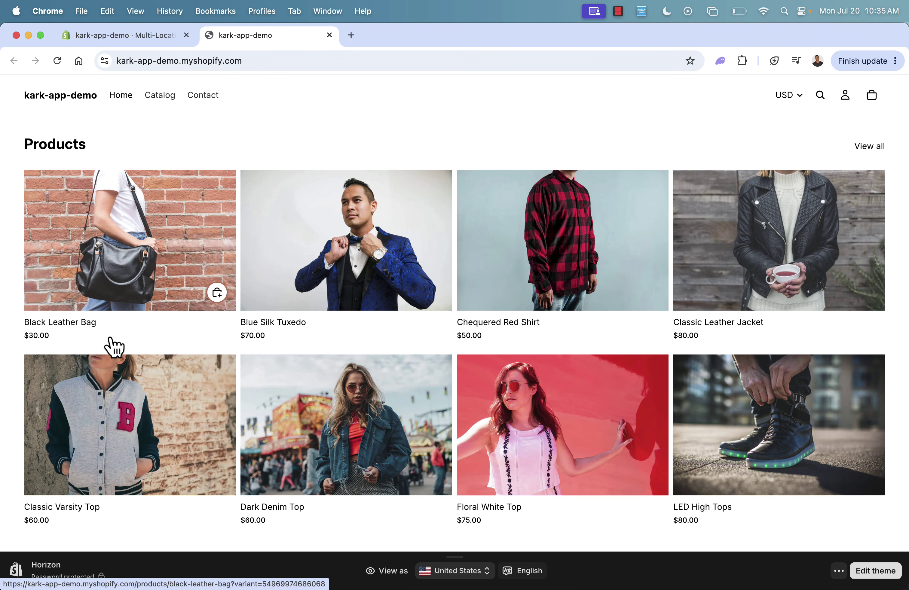
left_click(110, 291)
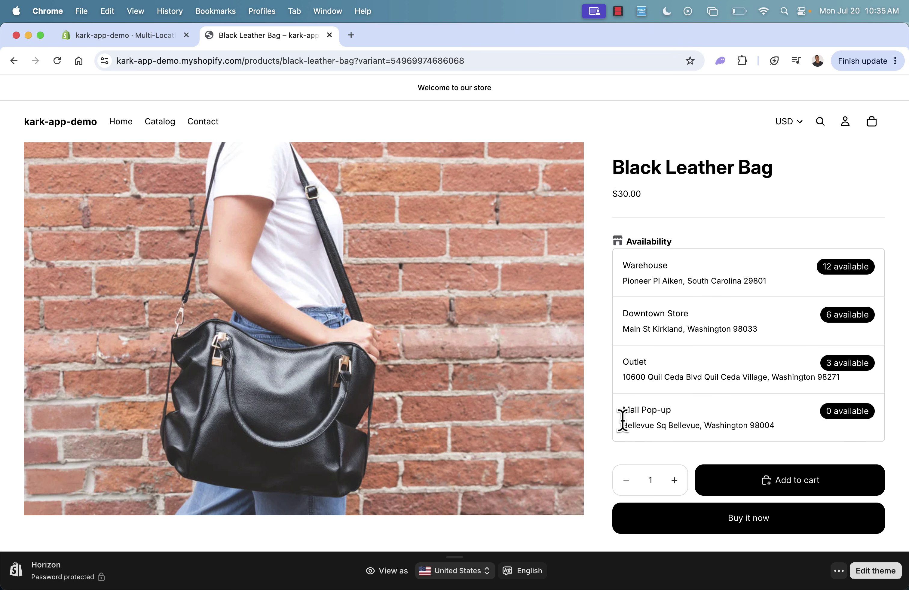
double_click(645, 409)
triple_click(646, 409)
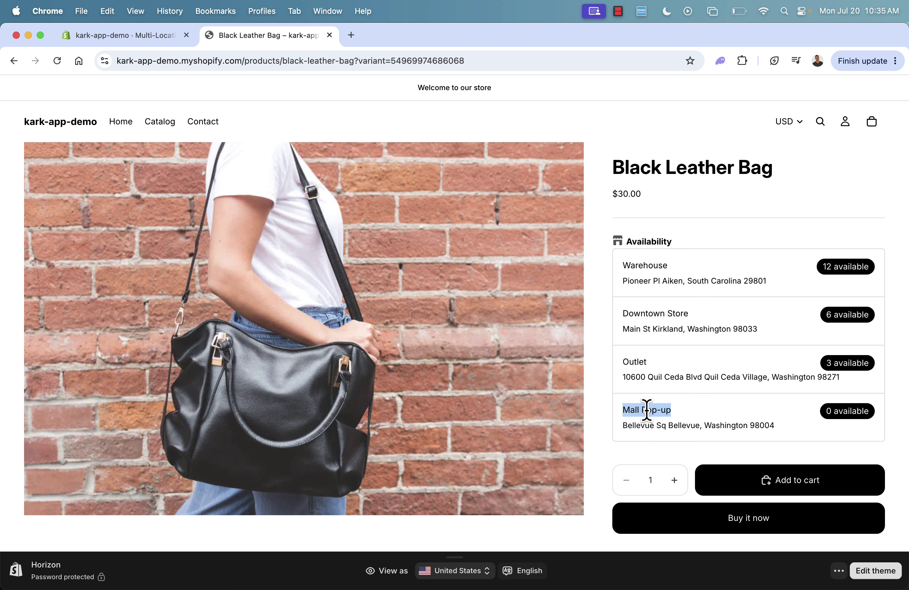
left_click(796, 416)
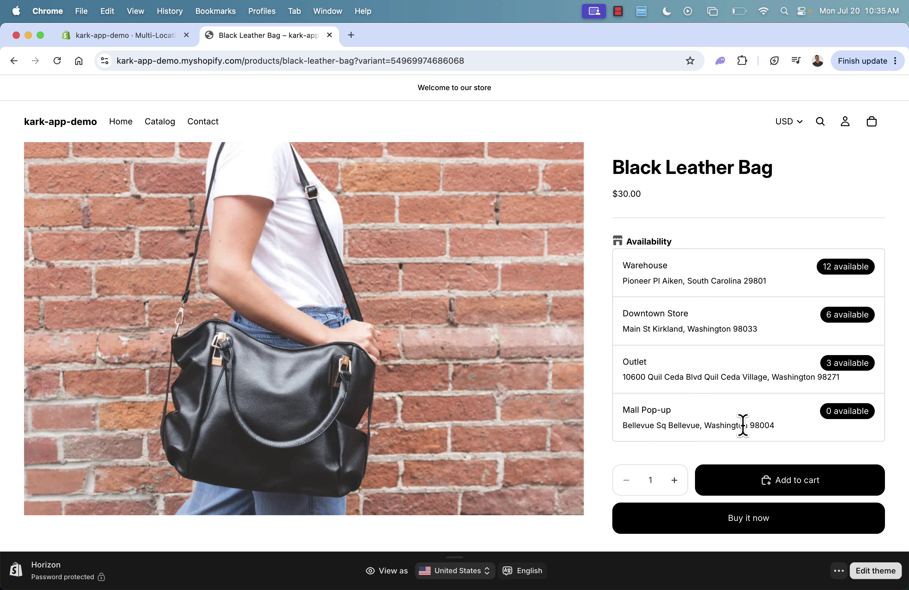
triple_click(720, 380)
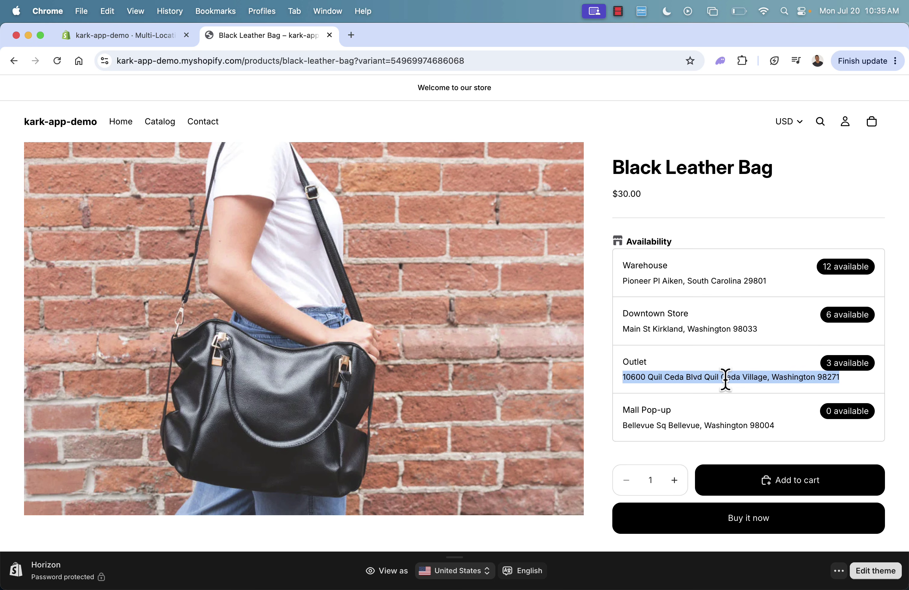
left_click(732, 377)
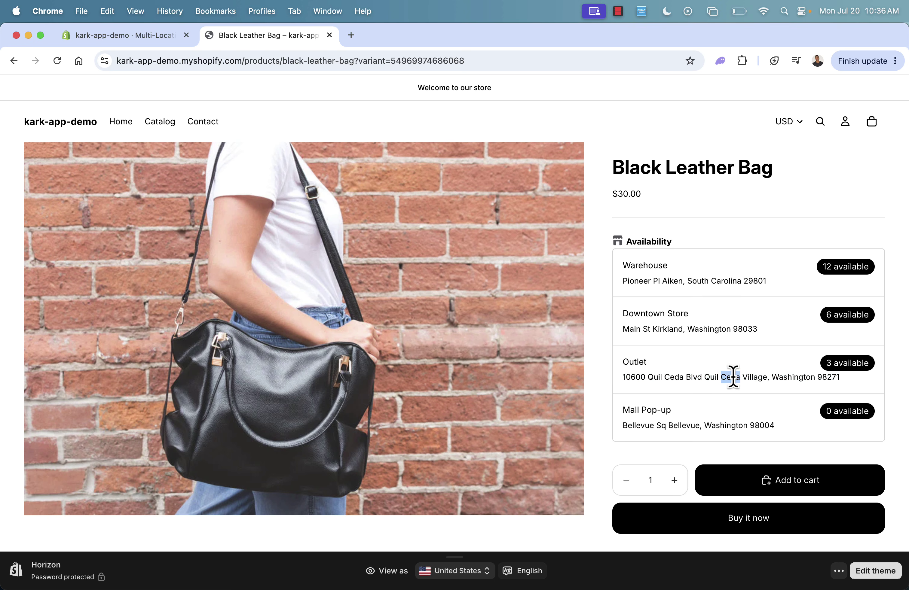
triple_click(708, 327)
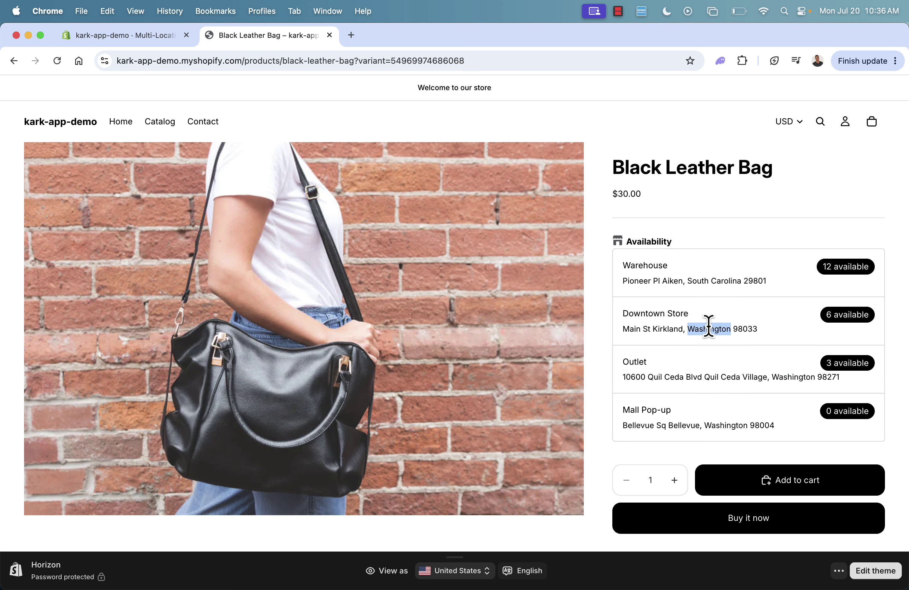
left_click(708, 327)
scroll(689, 311, "down", 1)
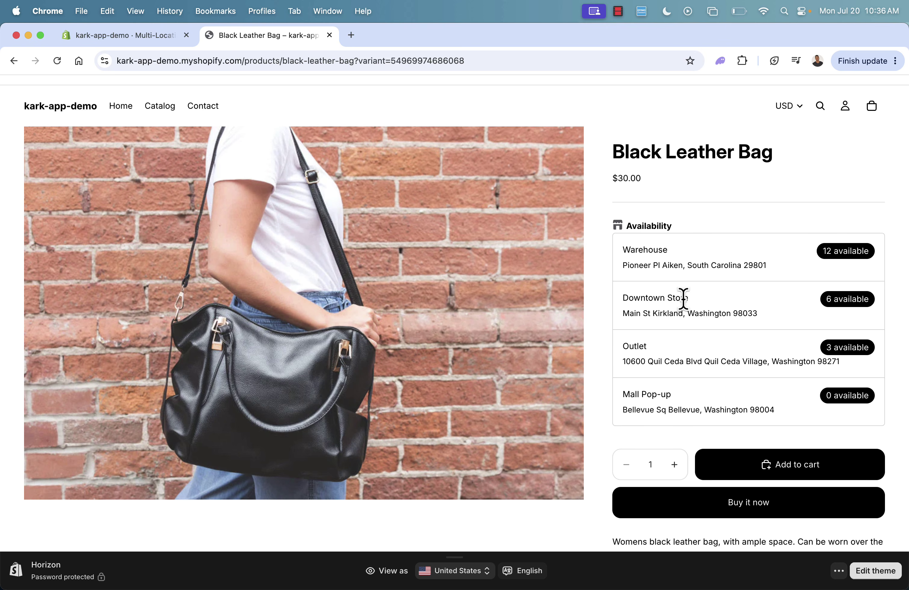
scroll(683, 297, "down", 2)
scroll(682, 298, "up", 3)
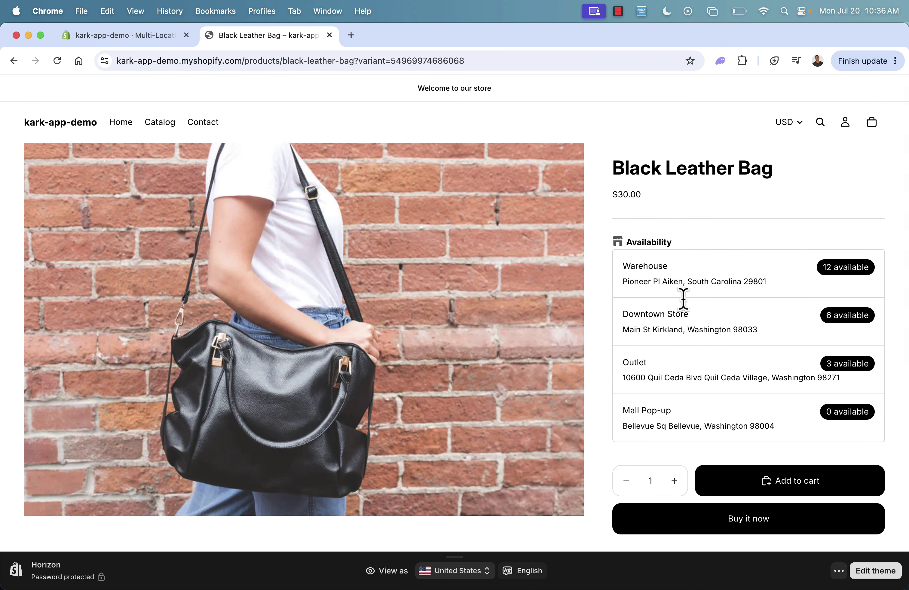
scroll(683, 298, "down", 2)
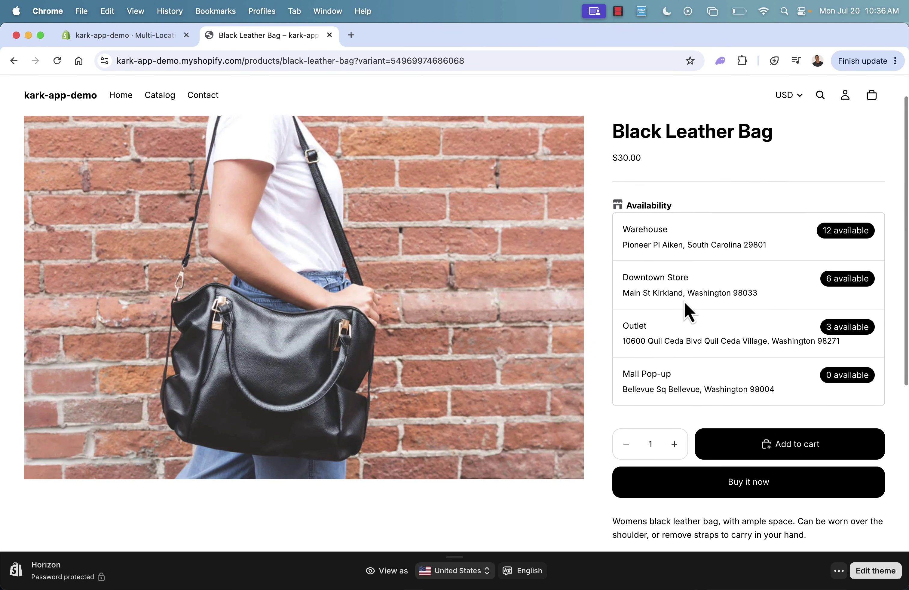
scroll(684, 299, "up", 1)
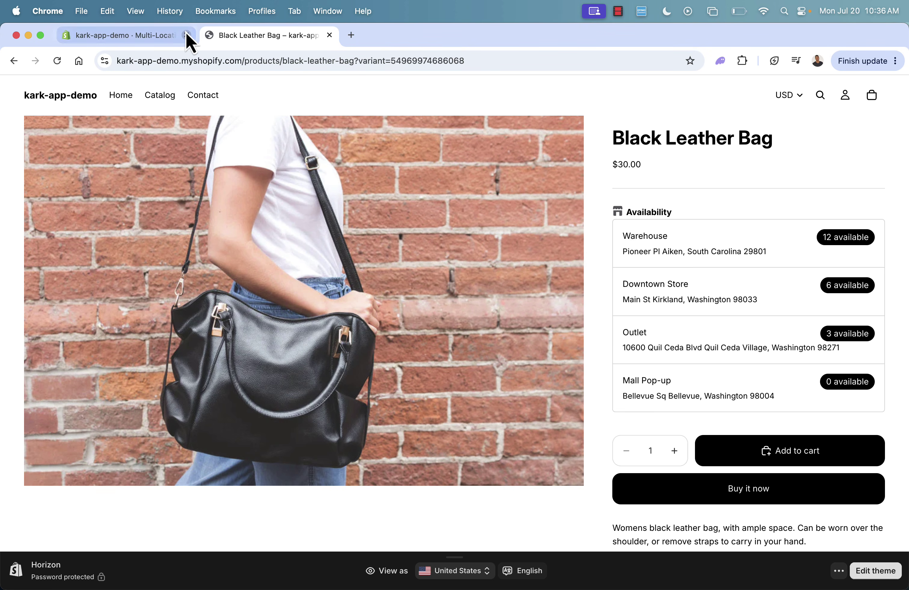
- Return to the app's widget Styles settings, make the location names bold and set their text color to dark red 8D4040
left_click(160, 40)
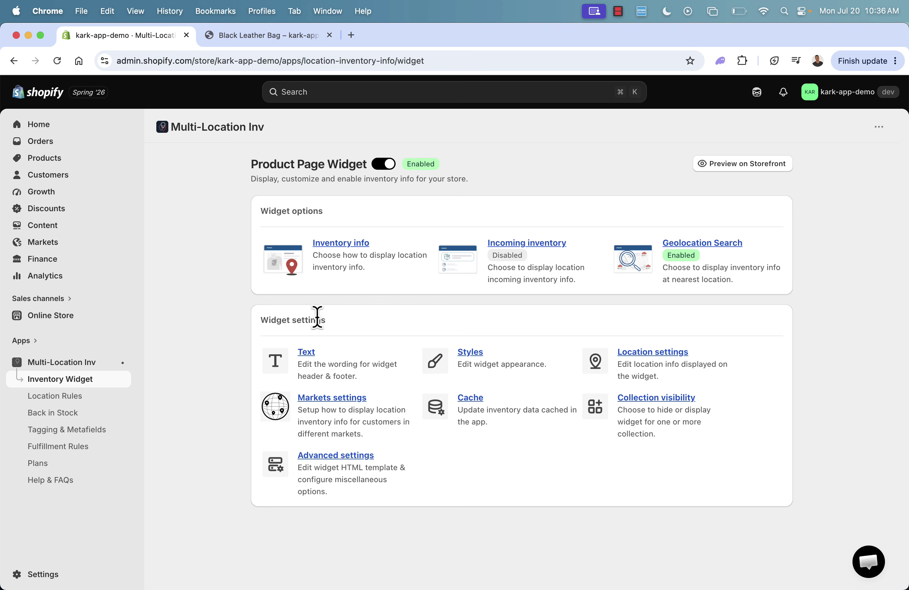
left_click(470, 354)
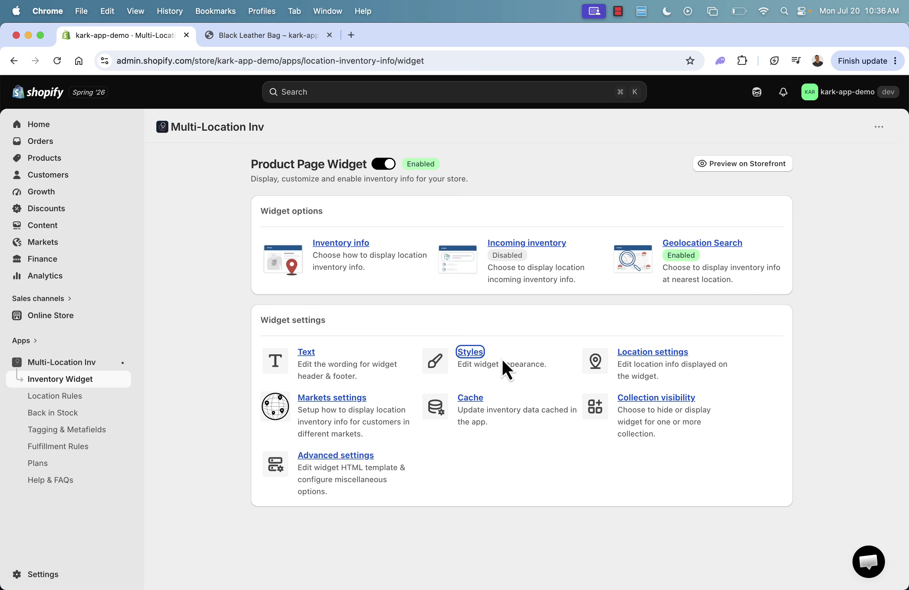
scroll(480, 342, "down", 7)
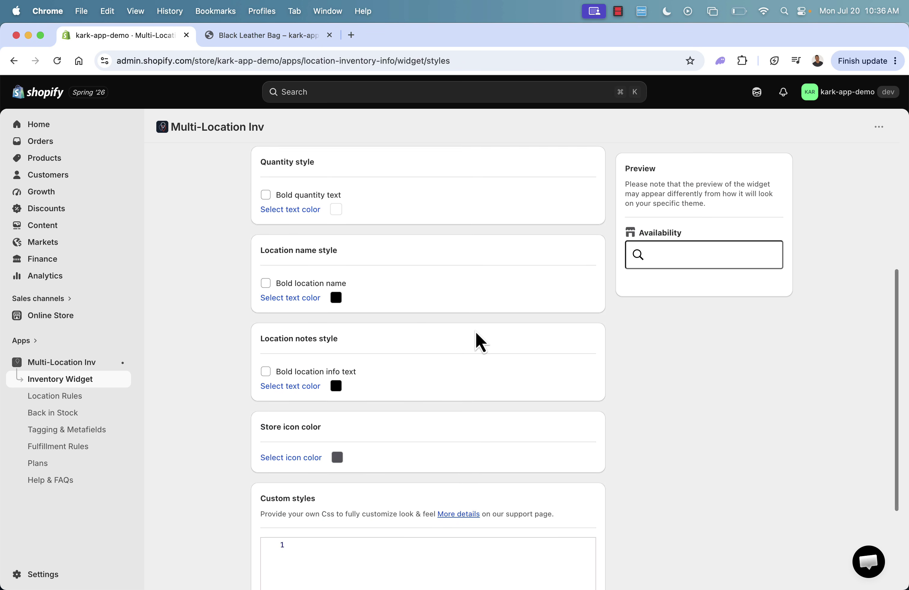
scroll(480, 342, "down", 2)
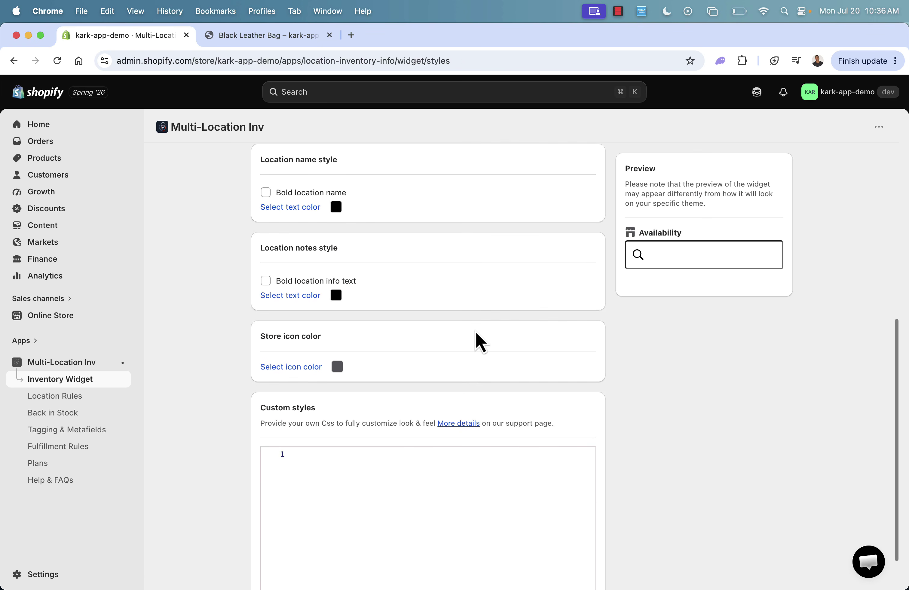
left_click(265, 192)
left_click(336, 207)
left_click_drag(403, 249, 515, 234)
left_click(428, 274)
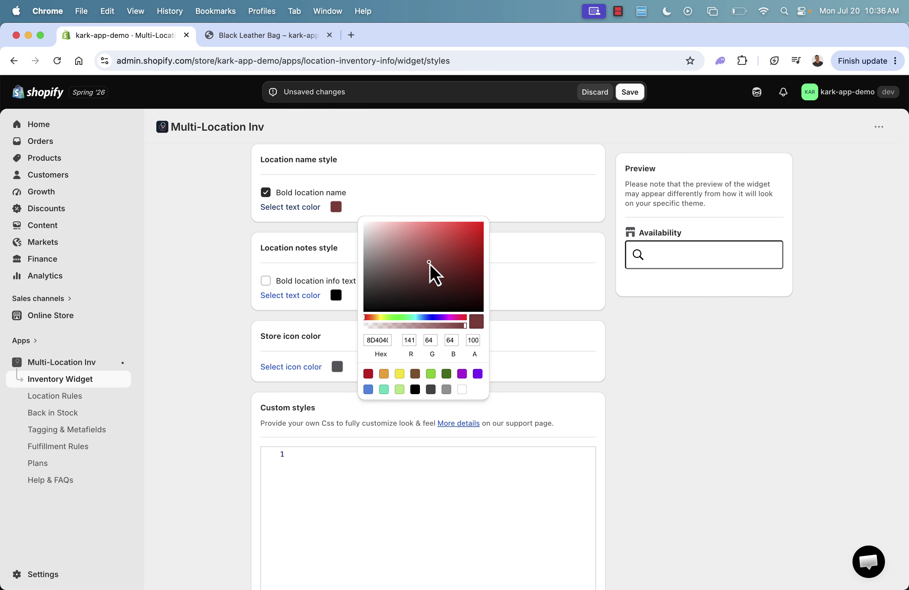
left_click(178, 280)
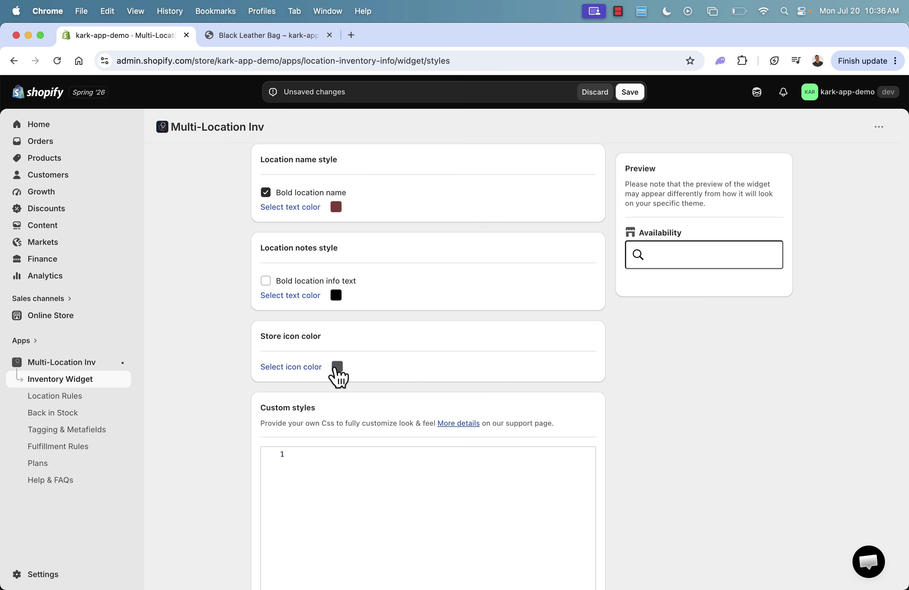
- Set the widget's store icon color to a bright blue and save the style settings
left_click(337, 367)
left_click(449, 408)
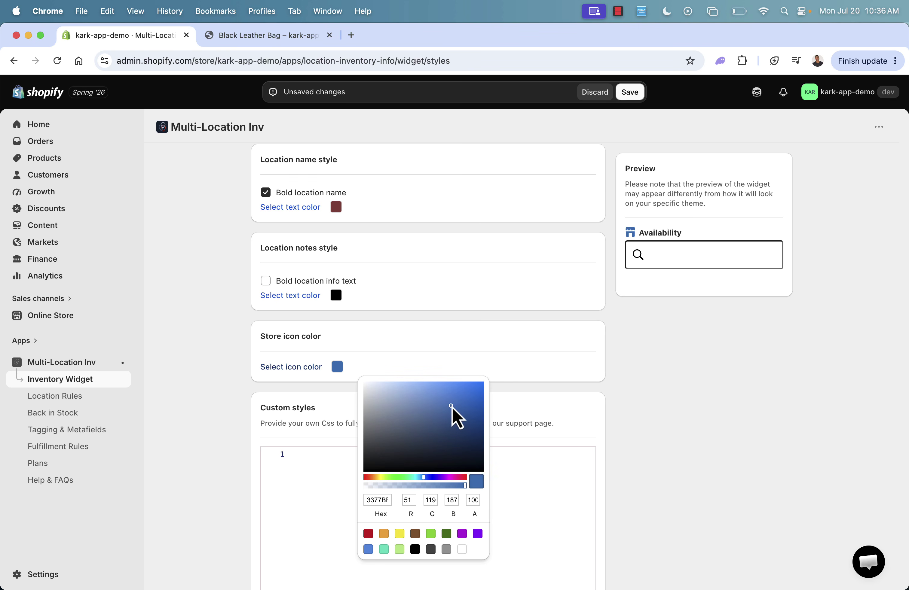
left_click(480, 390)
left_click(603, 174)
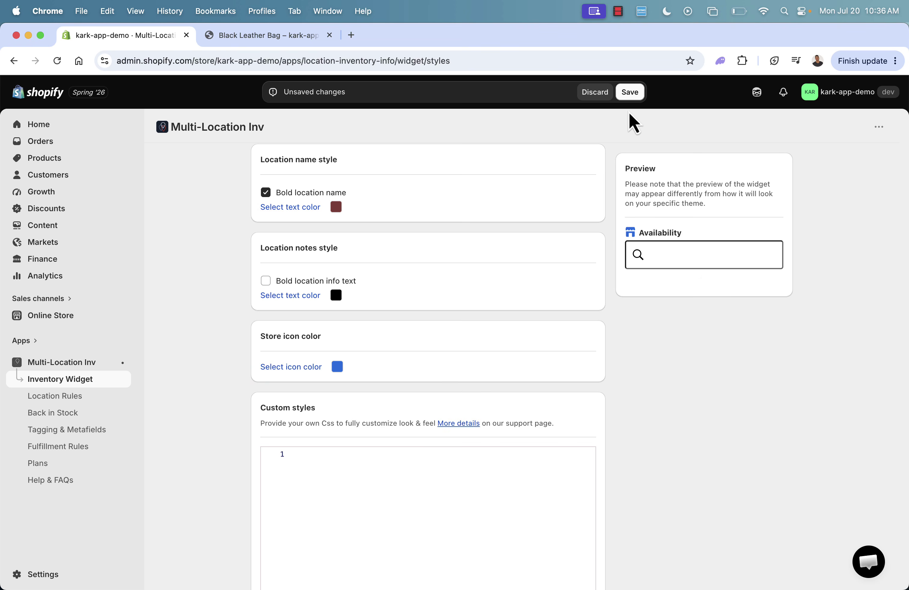
left_click(629, 92)
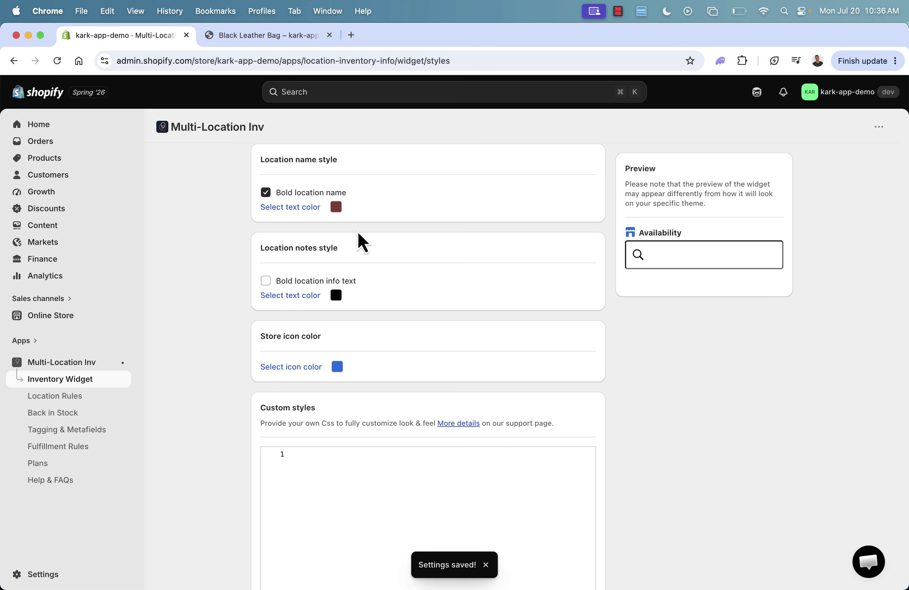
- Reload the Black Leather Bag storefront page and check the styling of the store icon and location names
left_click(264, 45)
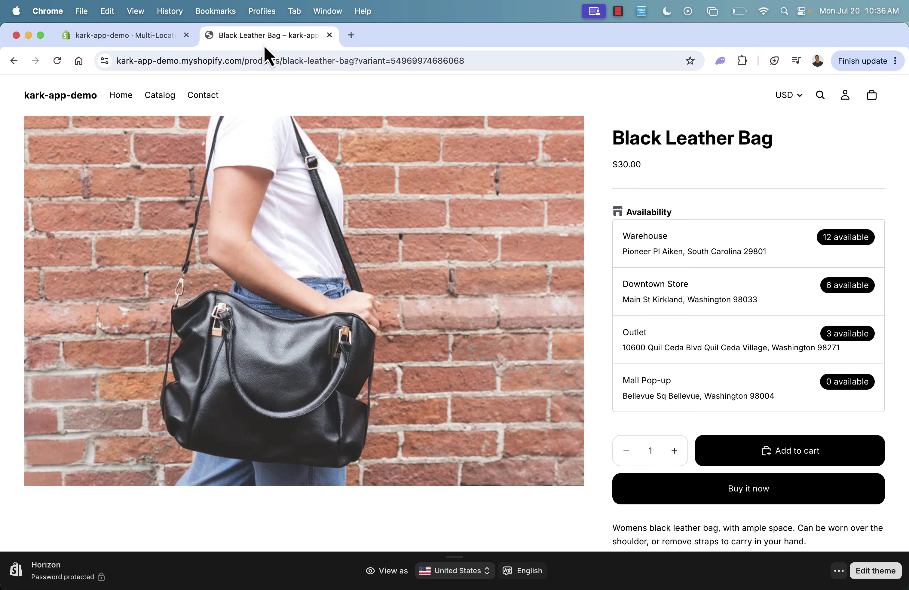
left_click(57, 62)
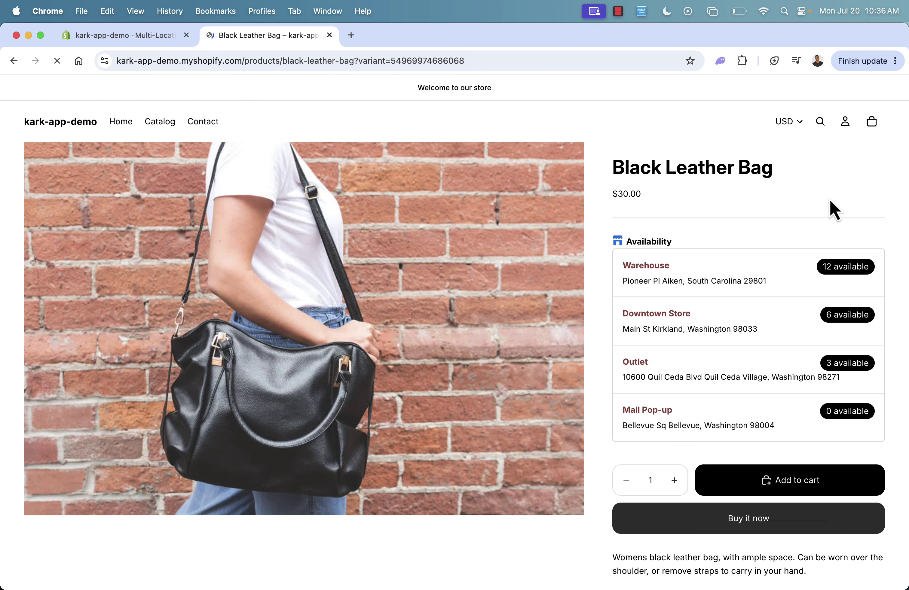
left_click(655, 245)
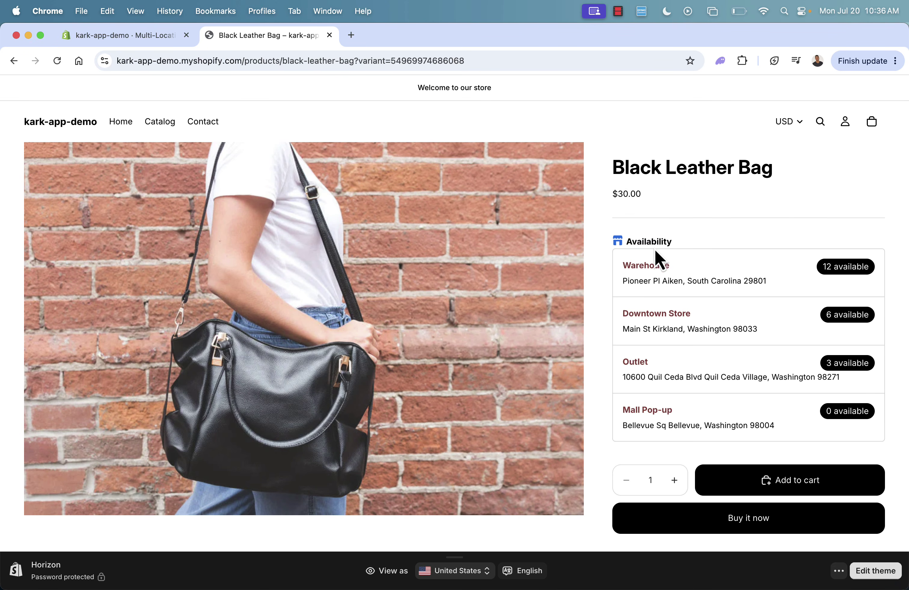
double_click(643, 268)
left_click(679, 314)
- Switch back to the app's Styles settings, look over the remaining options and return to the widget overview
left_click(153, 36)
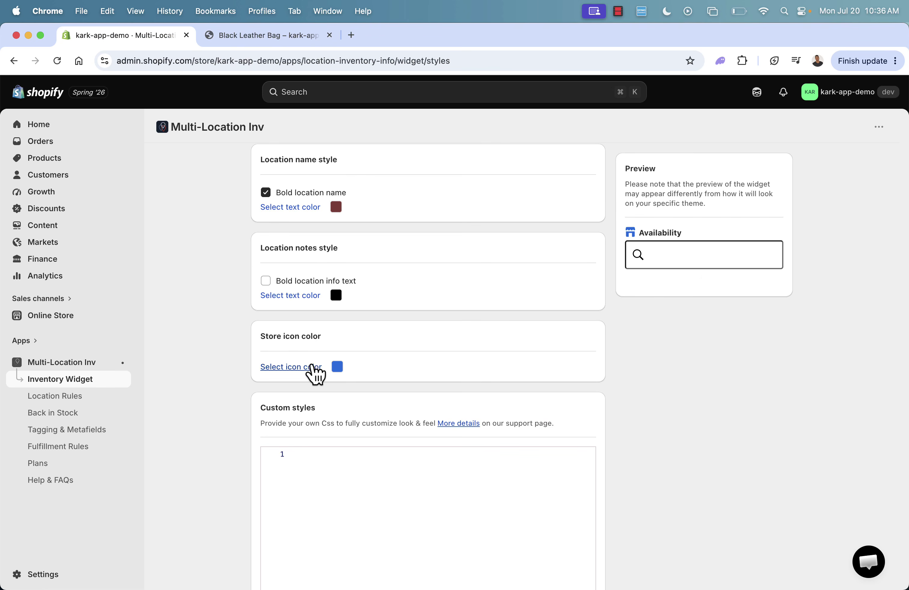
scroll(256, 376, "down", 2)
scroll(253, 378, "up", 10)
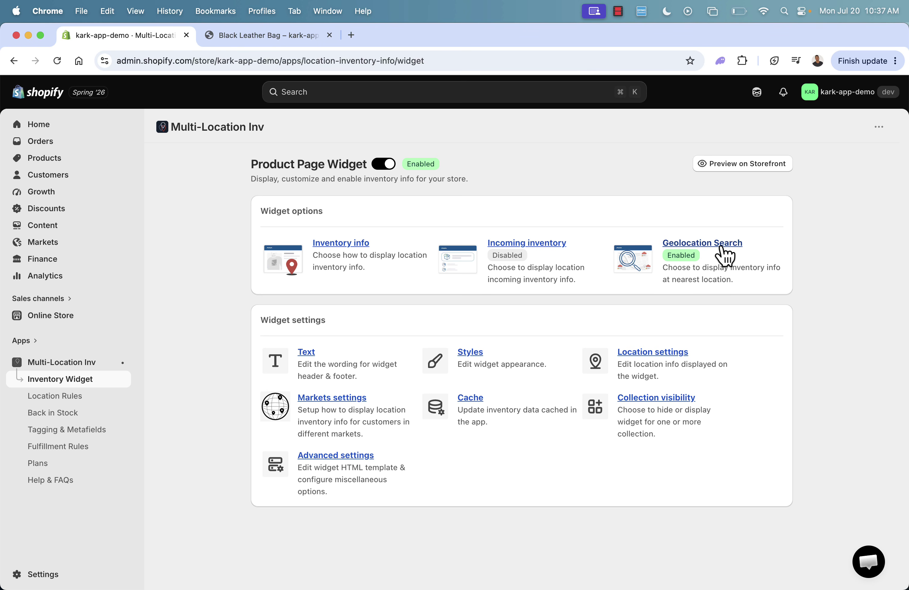
- Review the Customer rule and Shop from selected location options under Location Rules, then return to the rules overview
left_click(64, 400)
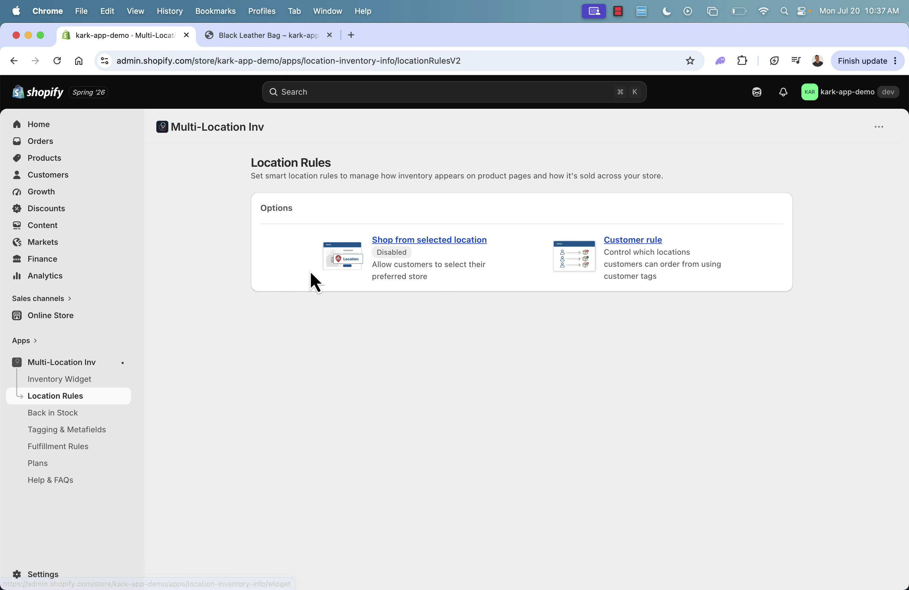
left_click(630, 241)
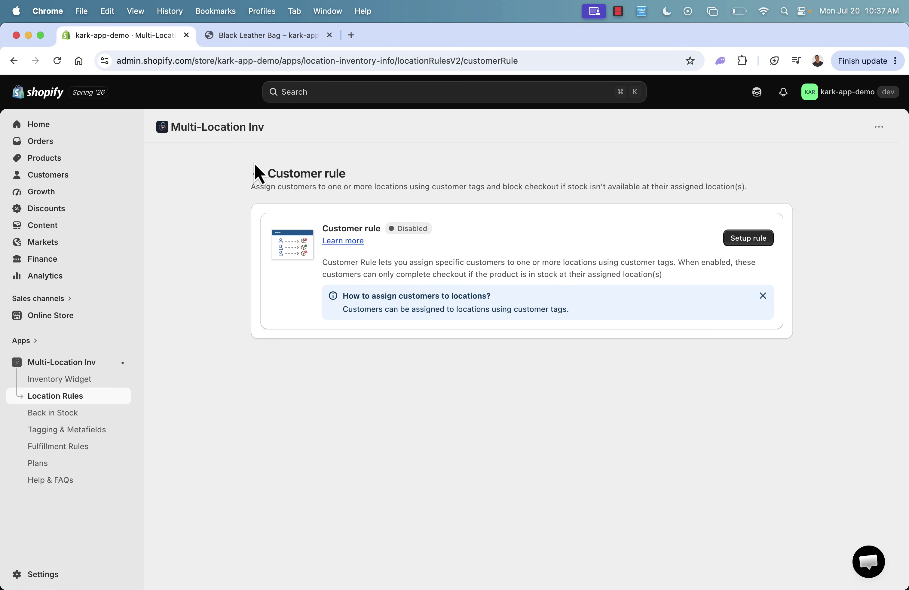
triple_click(367, 277)
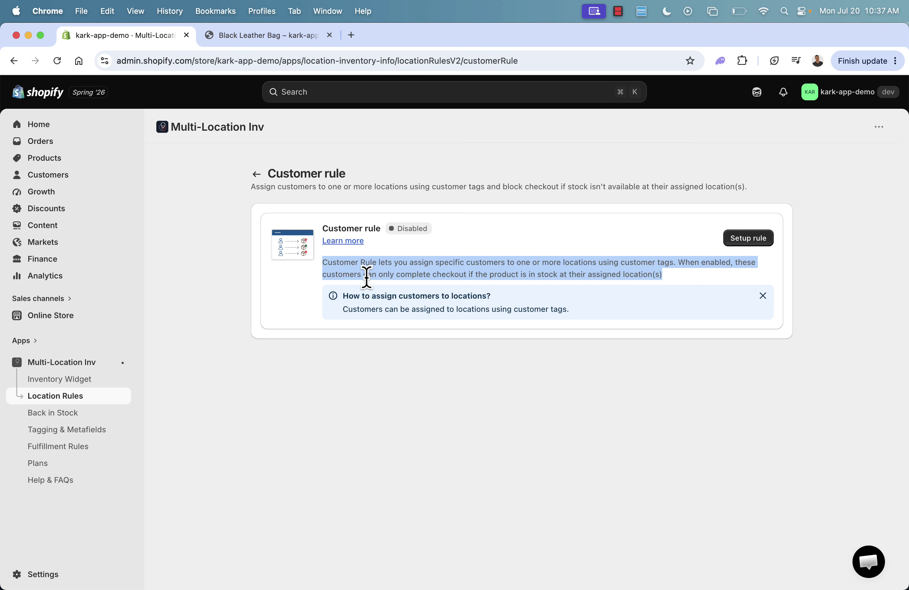
left_click(367, 277)
left_click(257, 174)
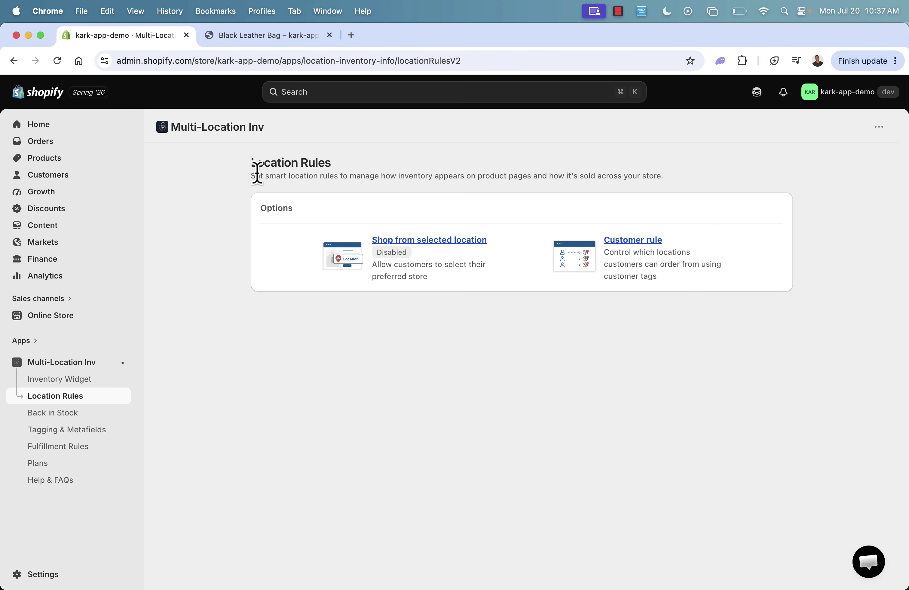
left_click(437, 241)
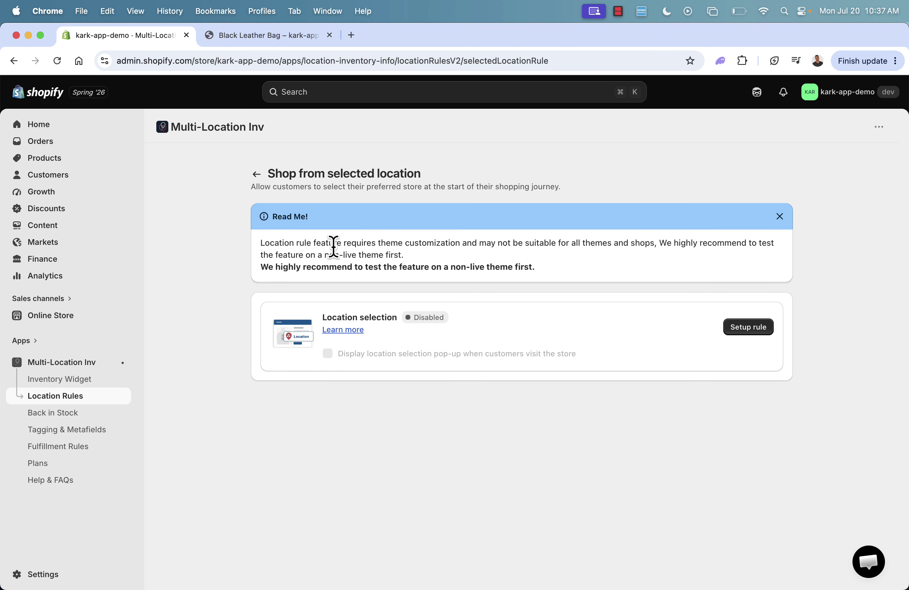
left_click(256, 174)
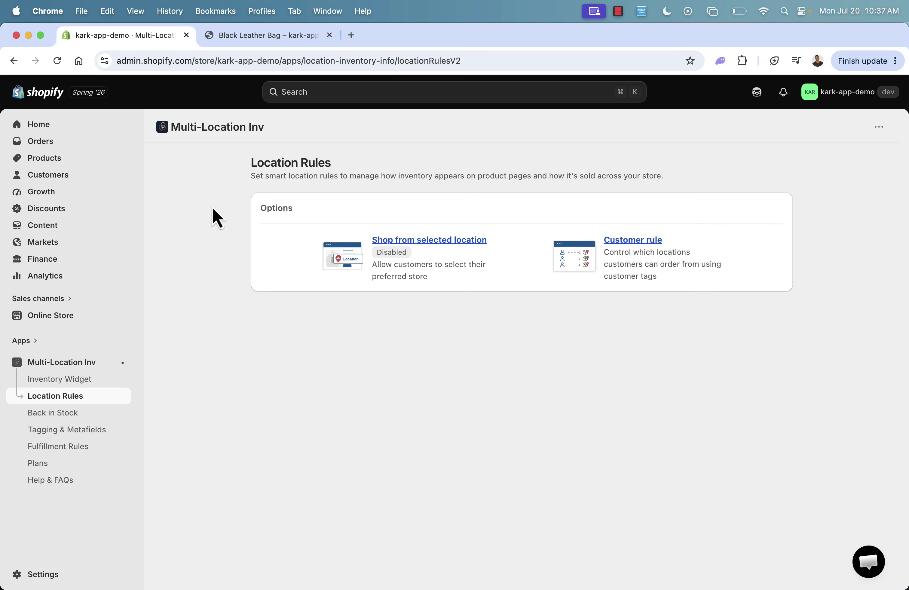
- Open the Back in Stock feature and read its description and available settings
left_click(53, 413)
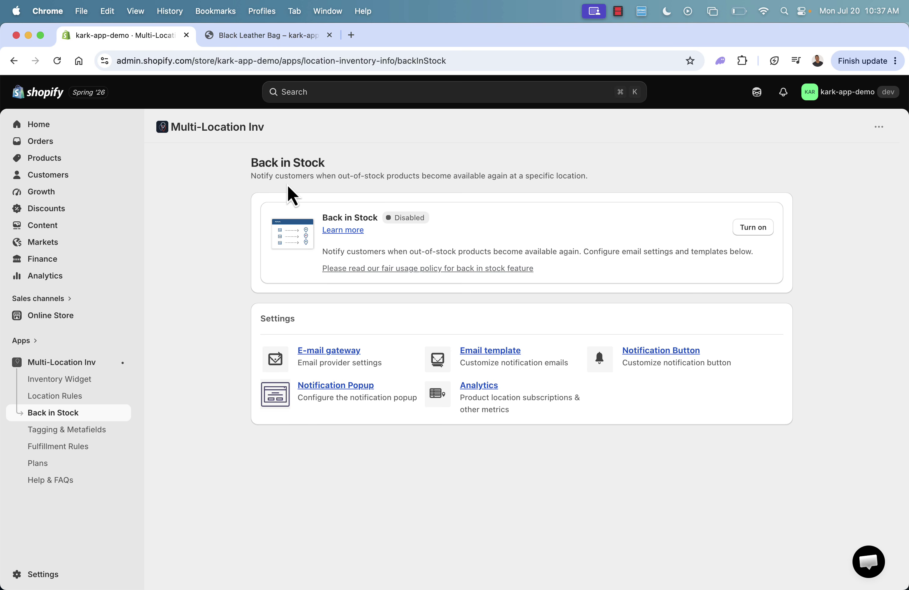
triple_click(447, 177)
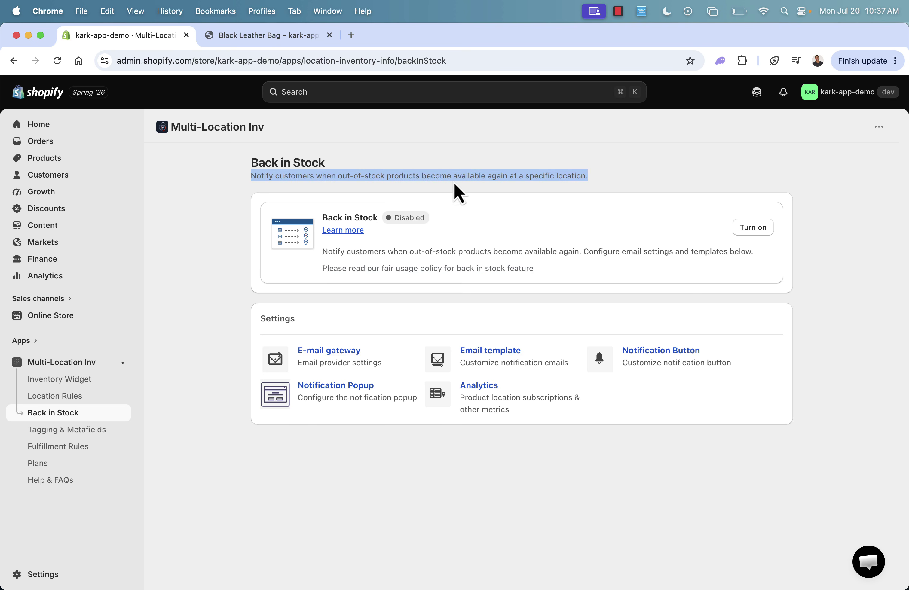
left_click(471, 225)
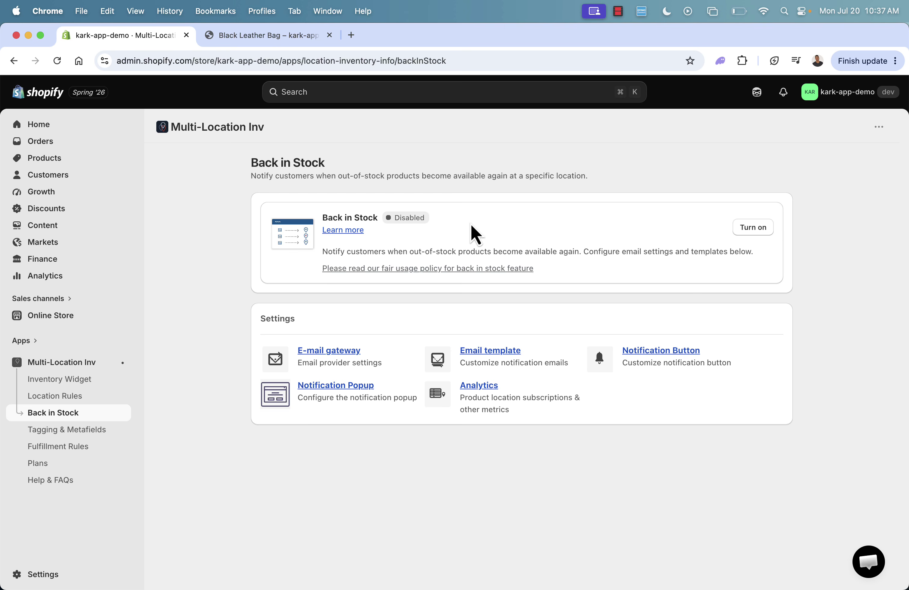
- Examine the back-in-stock Email template's code and its preview with sample data, then return to the Back in Stock overview
left_click(506, 350)
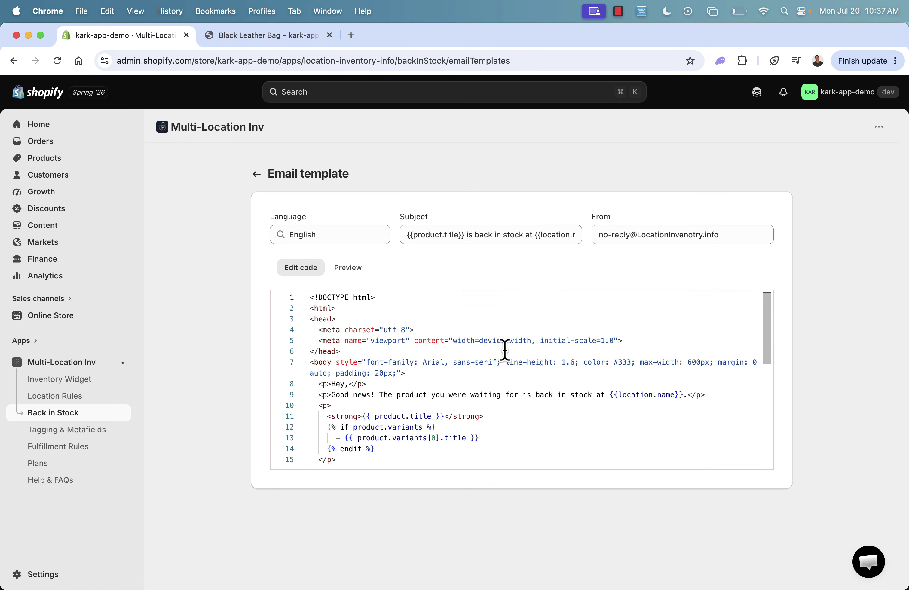
scroll(479, 335, "down", 3)
scroll(479, 335, "up", 3)
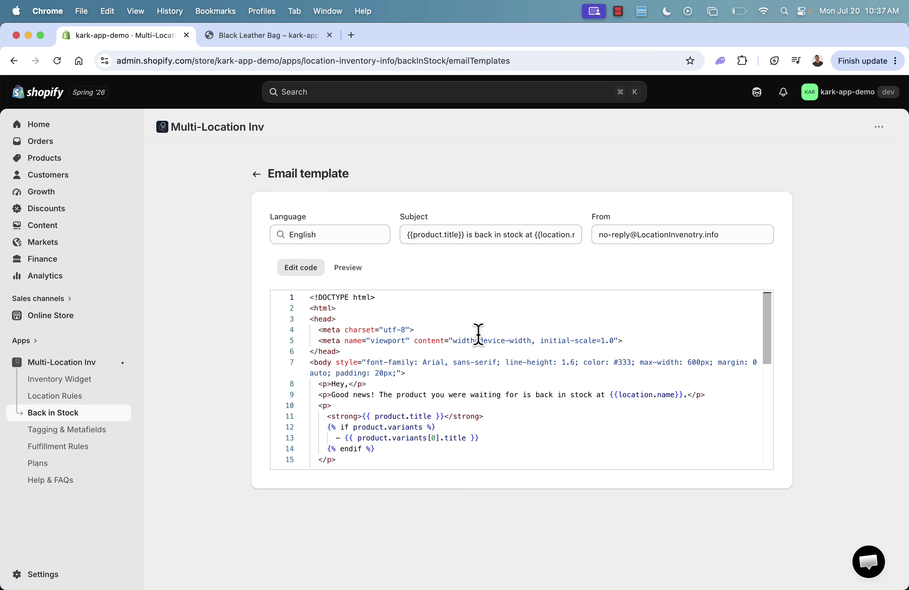
left_click(349, 268)
scroll(351, 346, "down", 1)
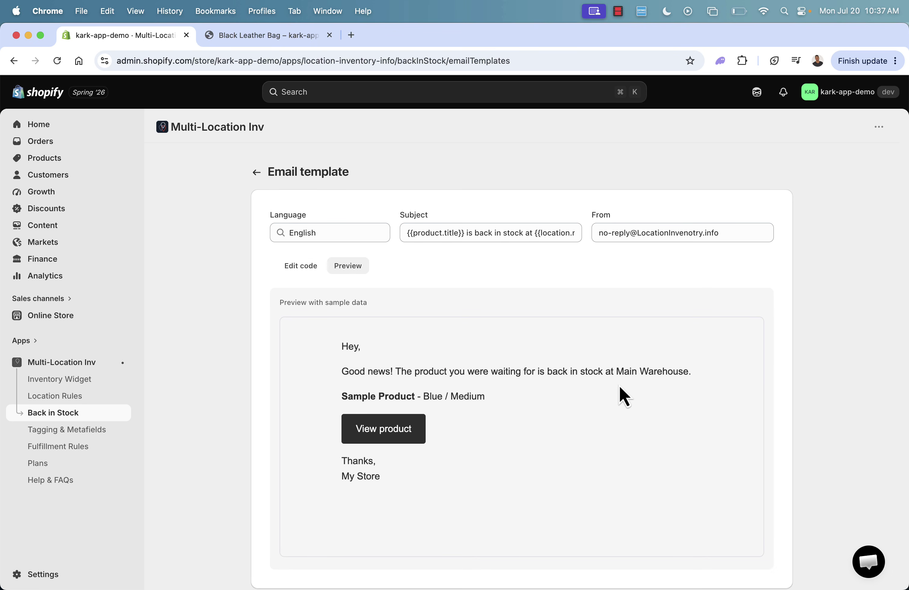
left_click(256, 173)
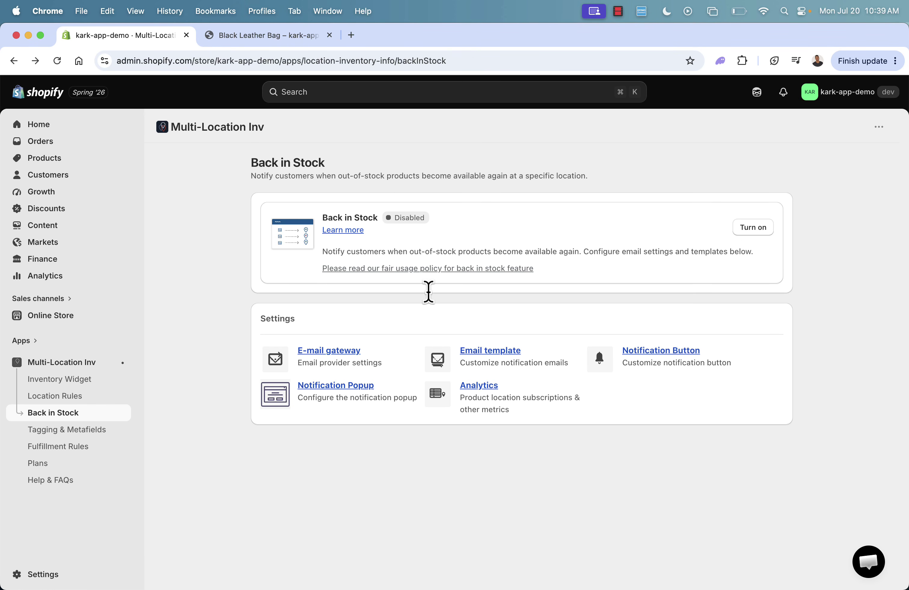
- Look through the Tagging & Metafields options and the app's Plans, then return to the Black Leather Bag storefront page
left_click(91, 432)
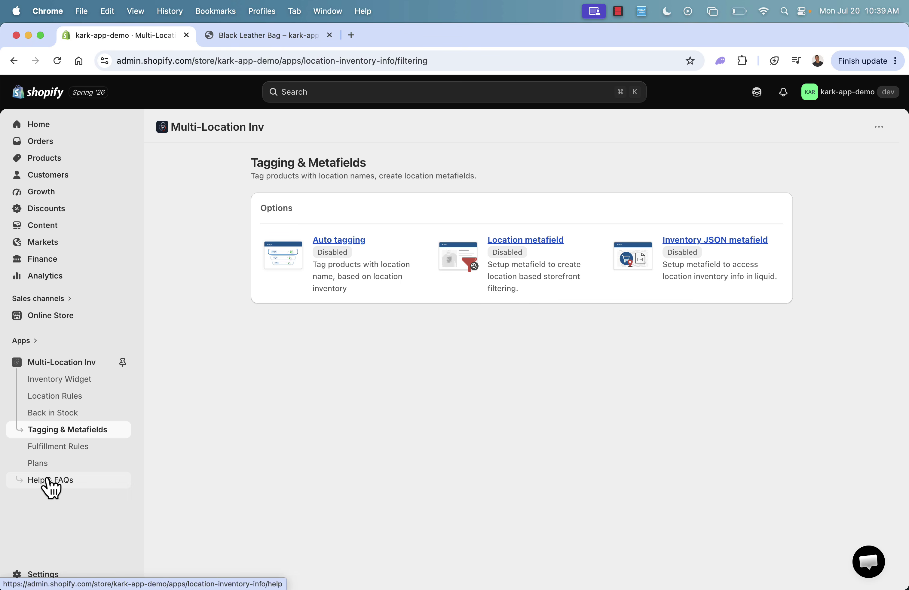
left_click(42, 470)
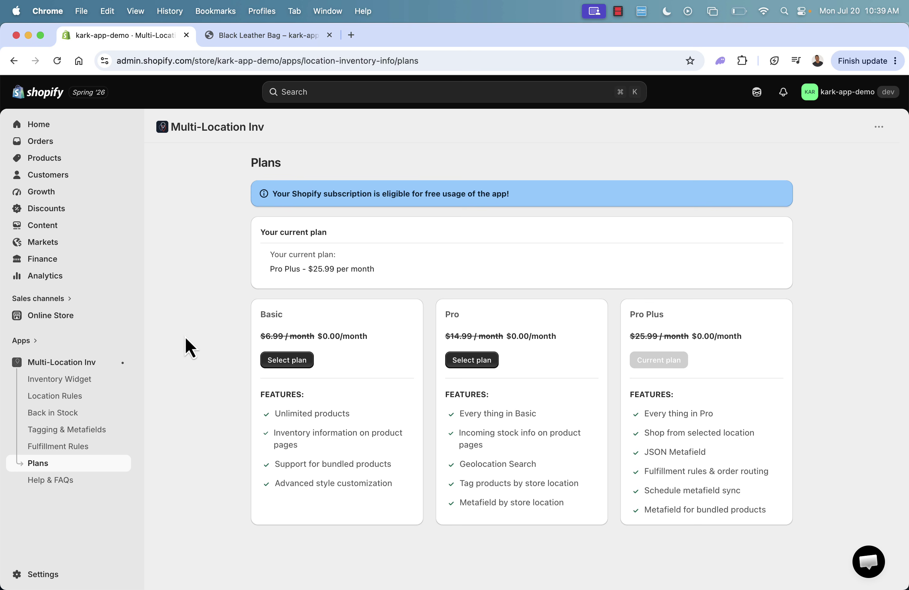
left_click(90, 380)
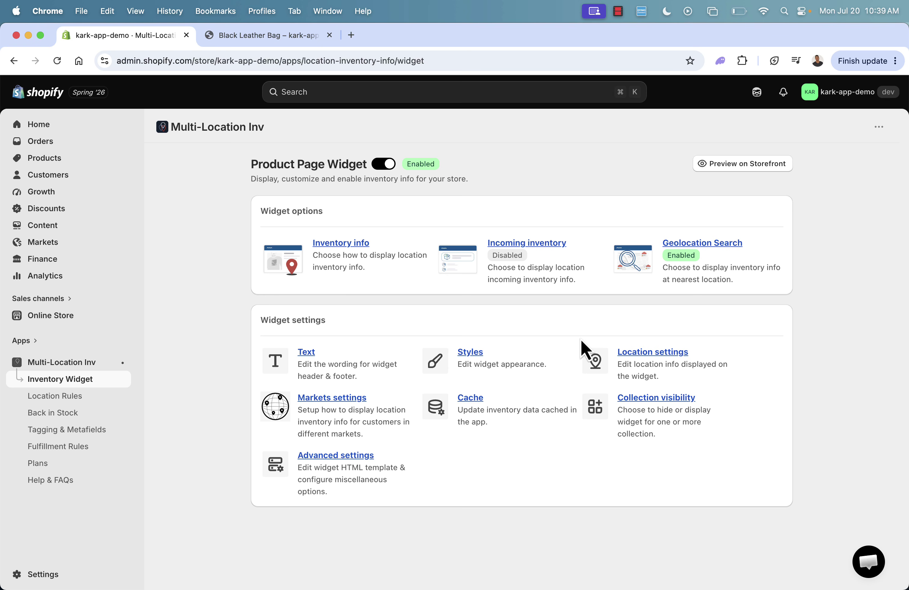
left_click(295, 35)
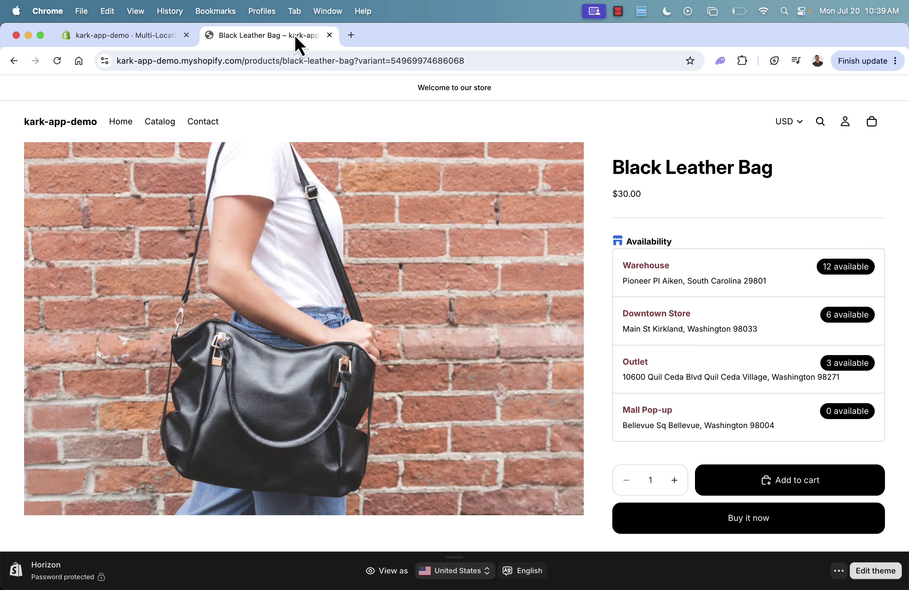
- Open the Blue Silk Tuxedo from the storefront's home page and check its availability at each location
left_click(121, 130)
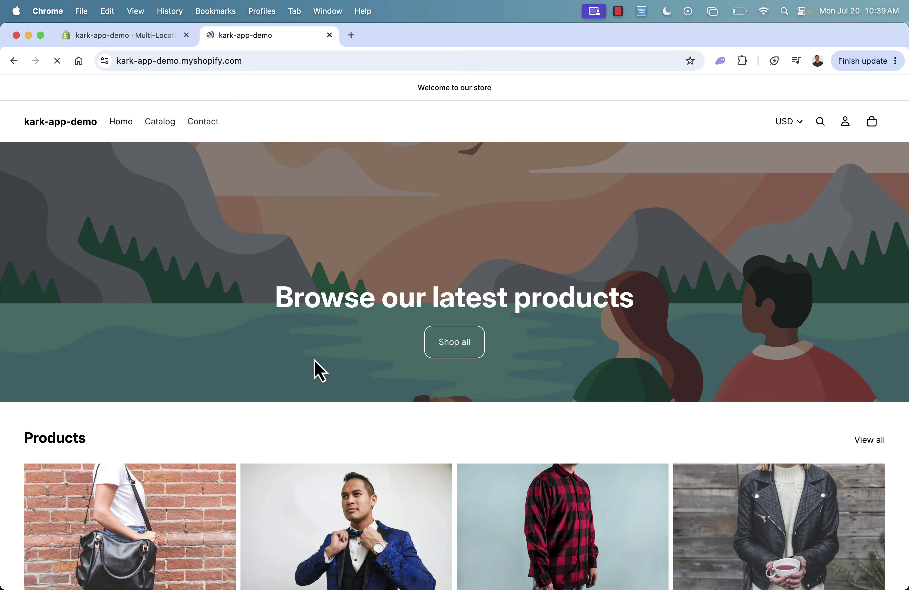
scroll(313, 369, "down", 2)
scroll(400, 274, "down", 5)
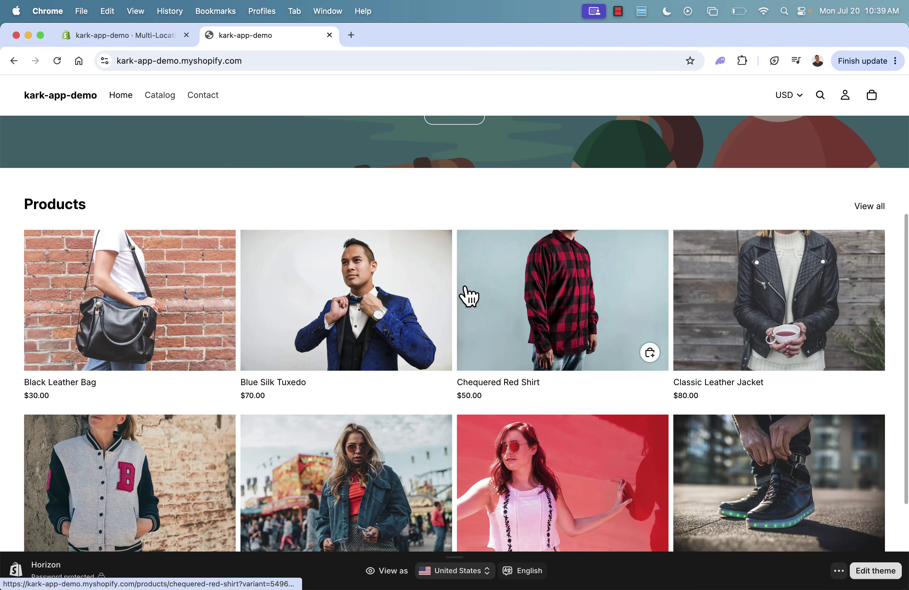
left_click(394, 295)
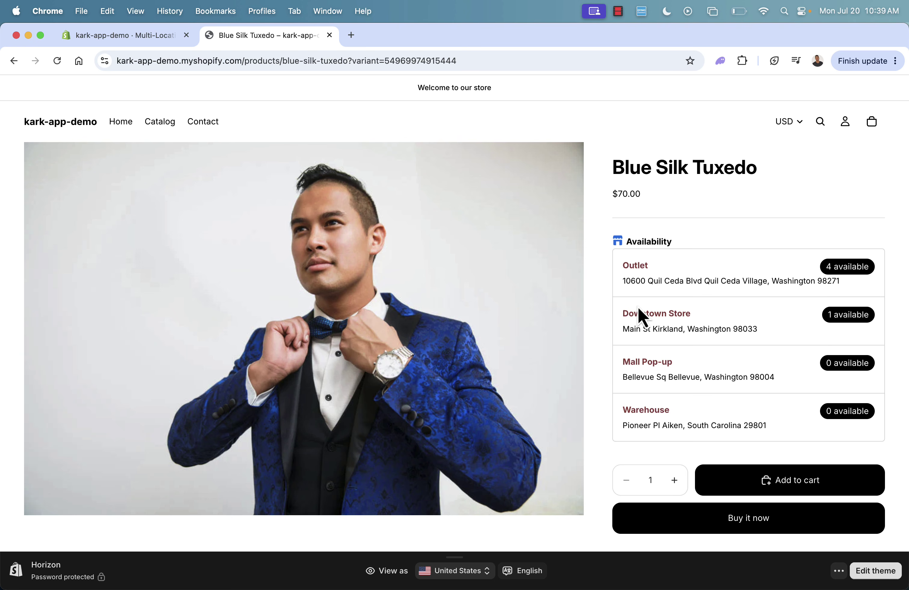
left_click_drag(662, 296, 661, 365)
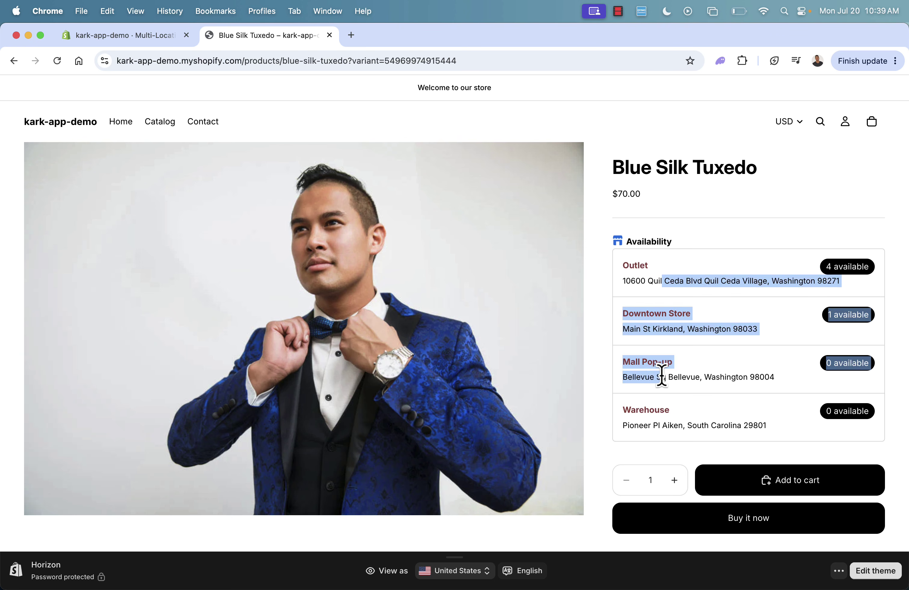
left_click(661, 349)
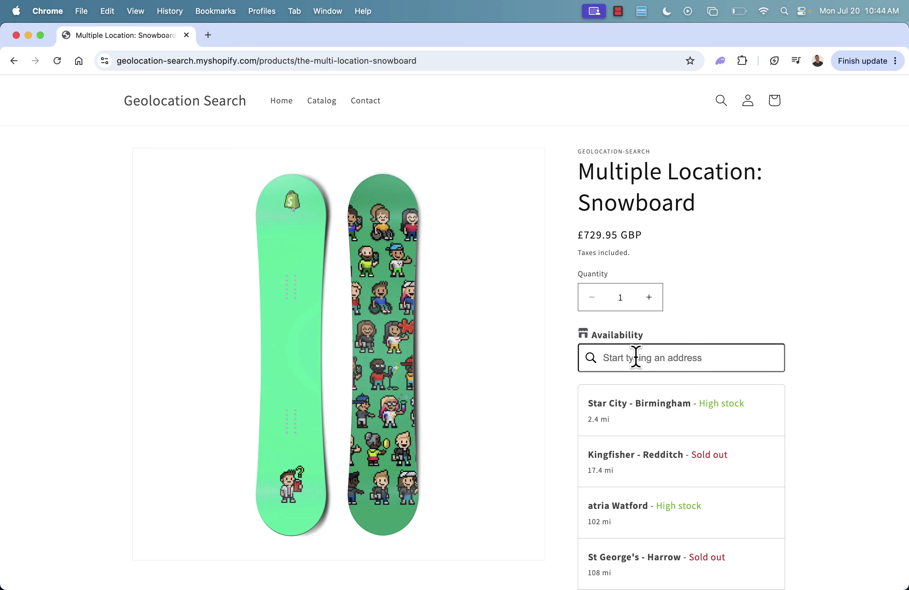
- Search the snowboard's availability by address, choosing Heathrow Airport London (LHR) from the suggestions
left_click(653, 358)
type("Heathrow Ai")
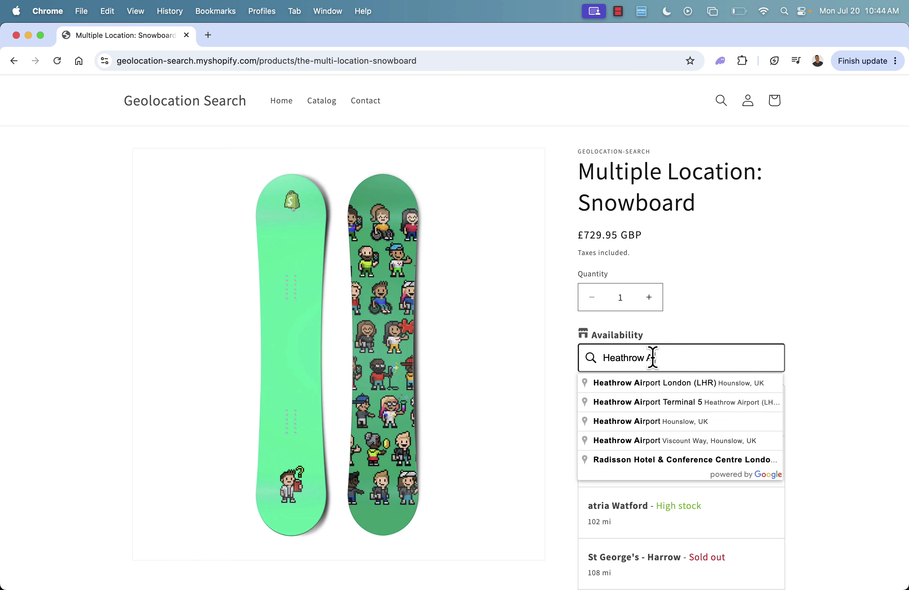
left_click(665, 395)
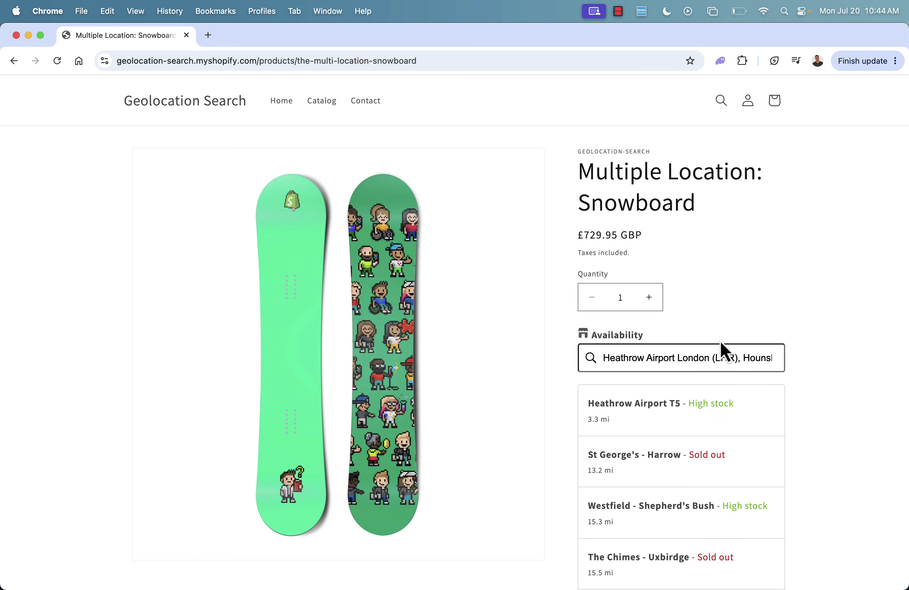
- Examine the snowboard's list of nearby stores, comparing their distances and stock status
scroll(713, 433, "down", 3)
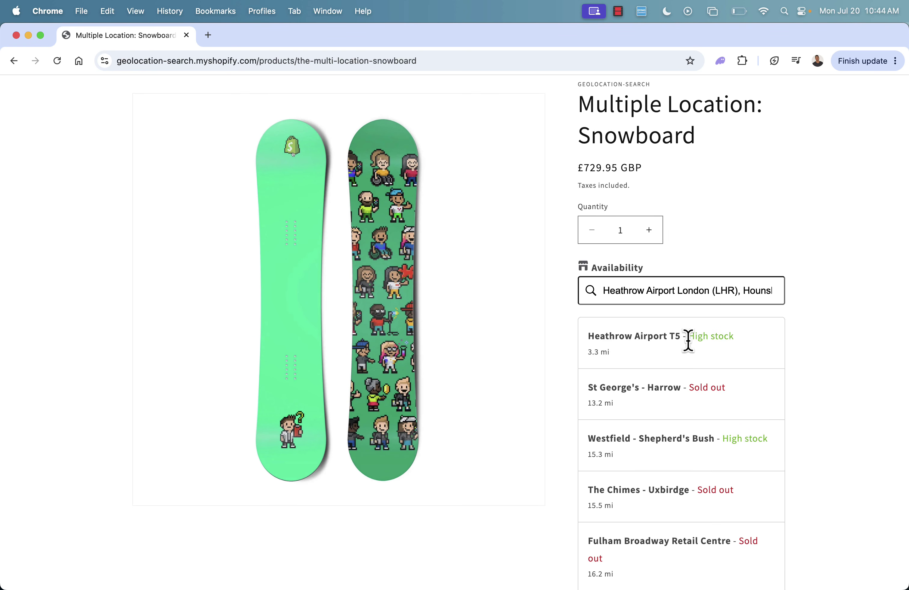
scroll(631, 368, "down", 2)
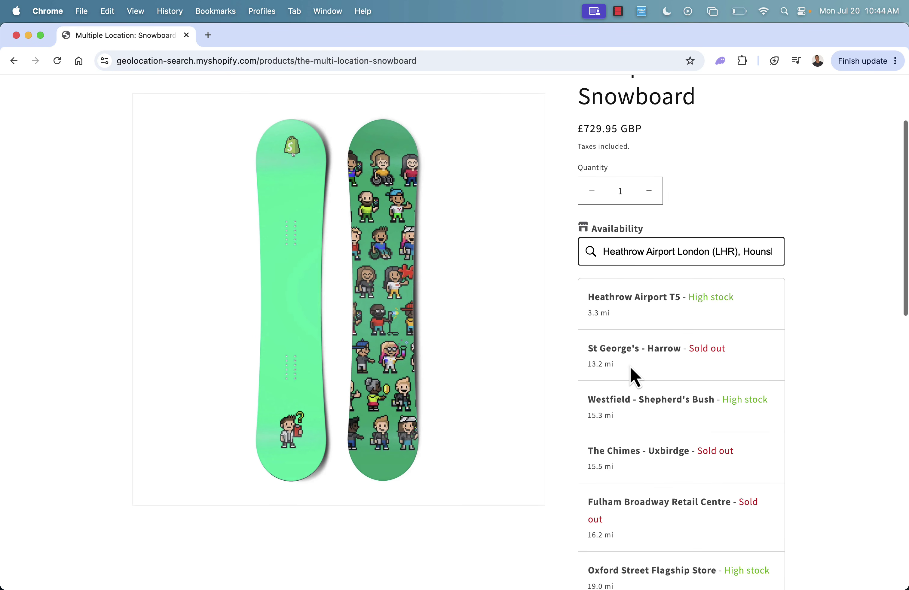
scroll(601, 441, "down", 2)
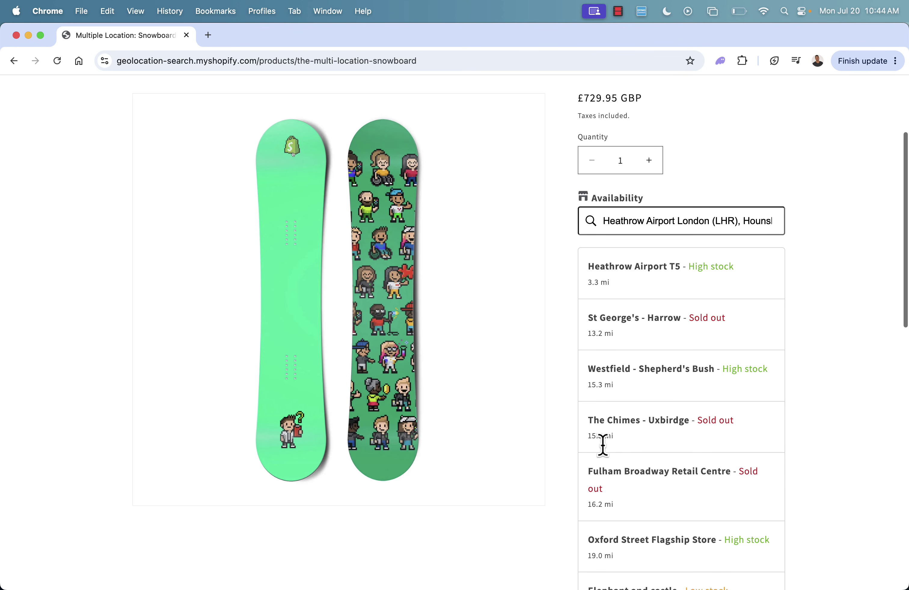
scroll(601, 460, "down", 5)
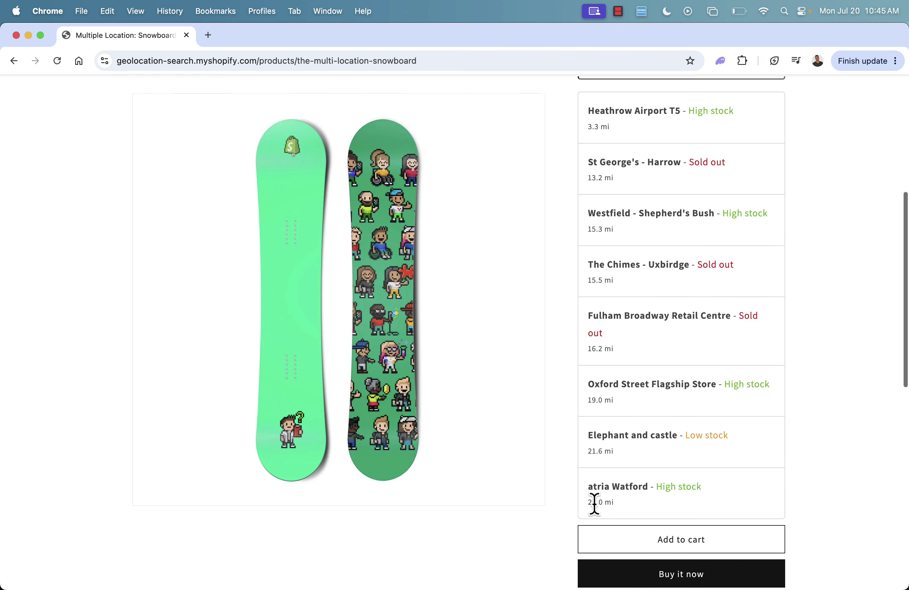
scroll(594, 506, "up", 4)
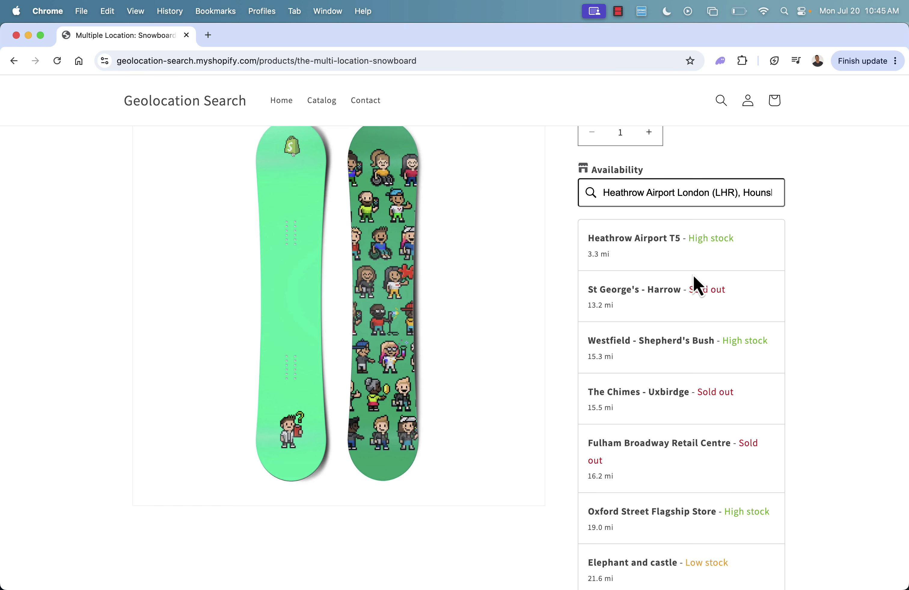
left_click_drag(607, 285, 635, 285)
left_click(635, 284)
scroll(720, 291, "up", 3)
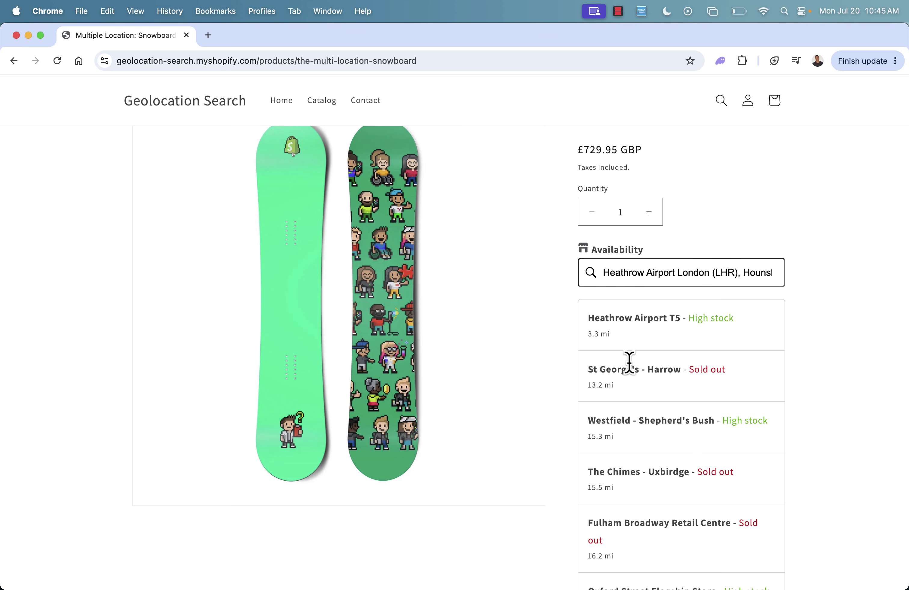
scroll(629, 362, "up", 1)
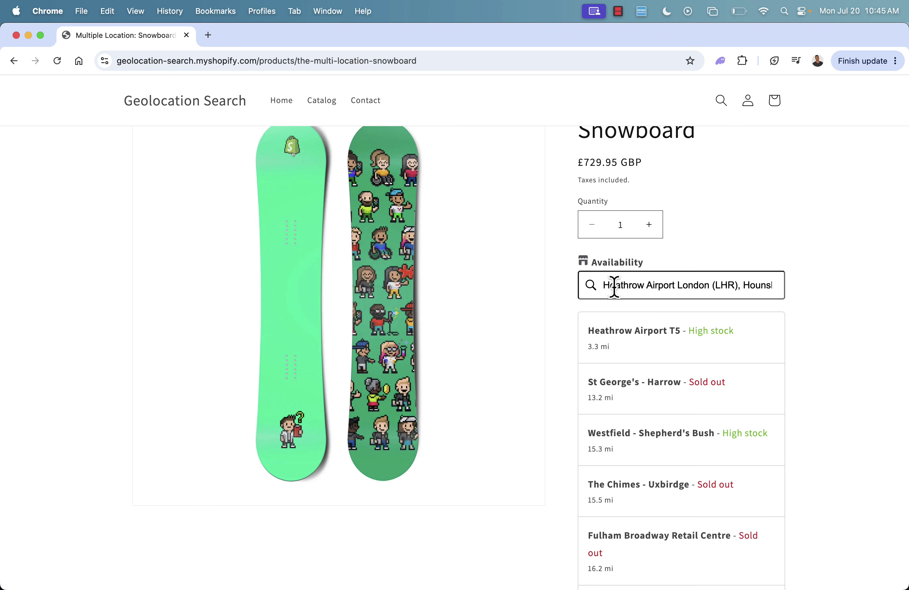
scroll(602, 420, "up", 5)
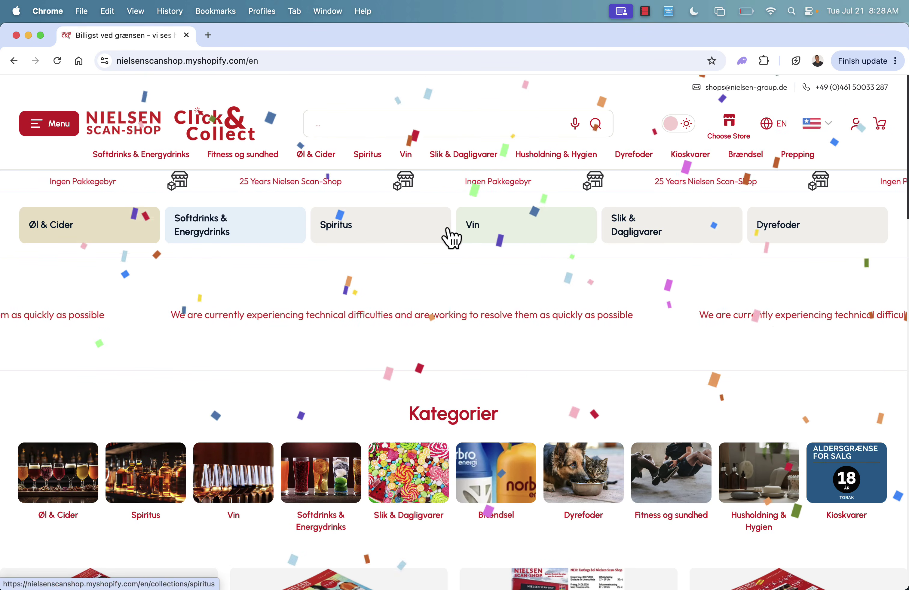
- Choose Nielsen Fehmarn as the Click&Collect pickup store and look over the Nielsen Scan-Shop home page
left_click(729, 128)
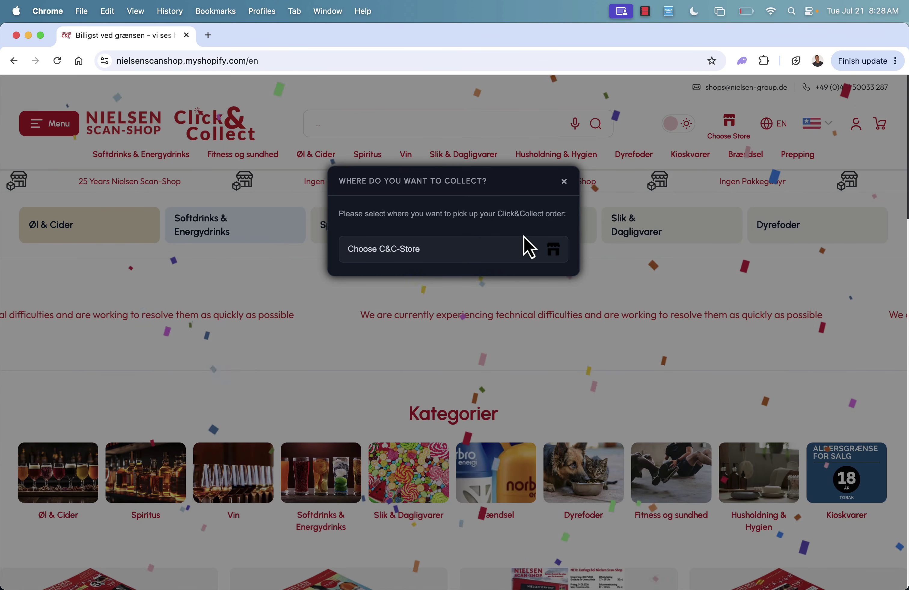
left_click(495, 256)
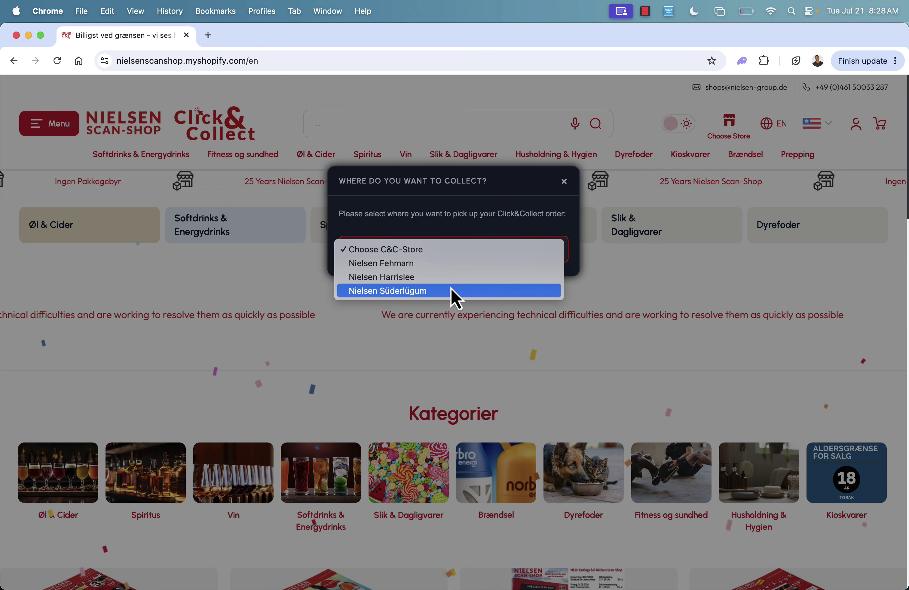
left_click(436, 266)
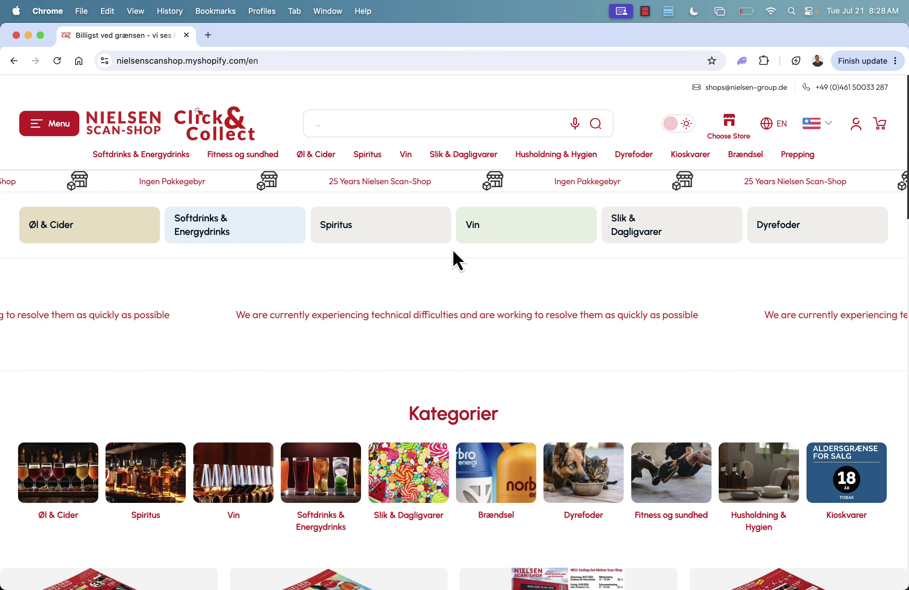
scroll(453, 252, "down", 5)
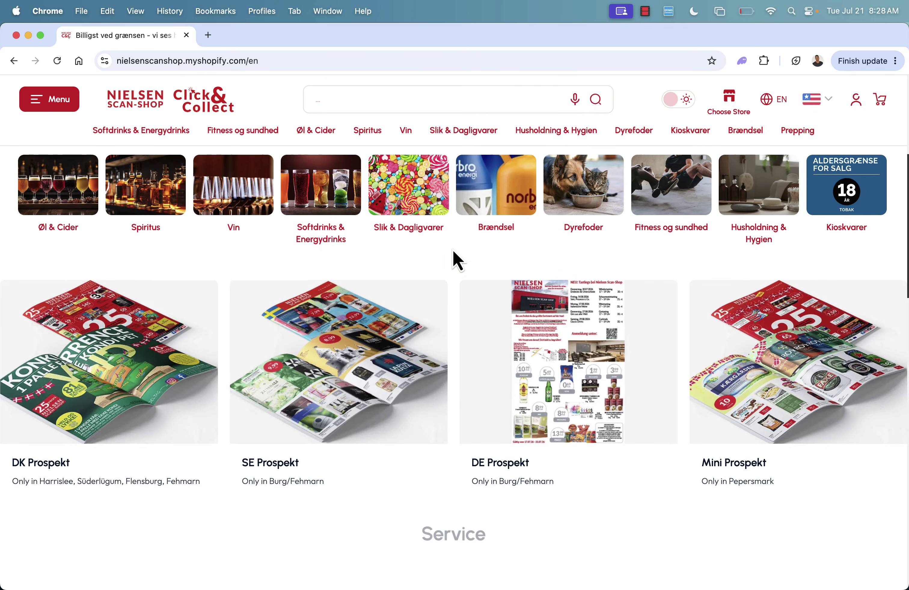
scroll(452, 250, "up", 8)
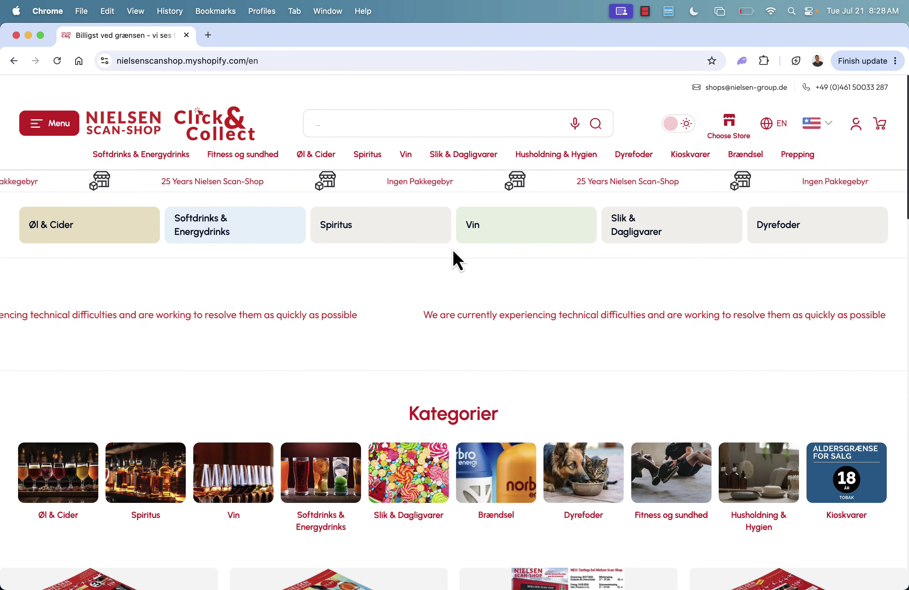